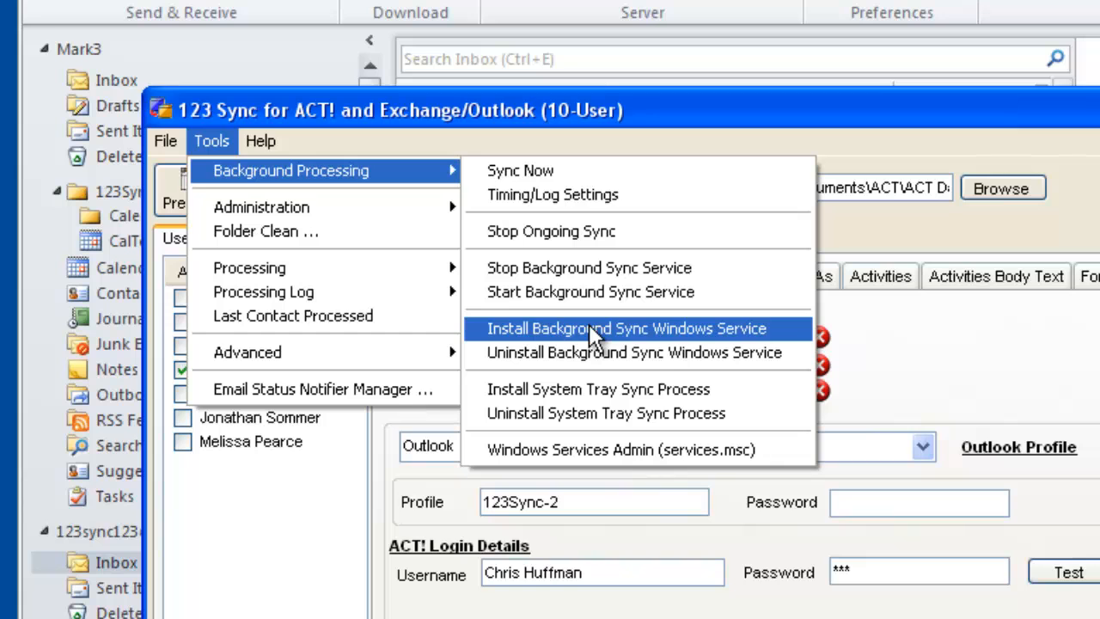
# Install the background sync Windows service, entering the Windows user account's password, and acknowledge the service message.
pyautogui.click(589, 328)
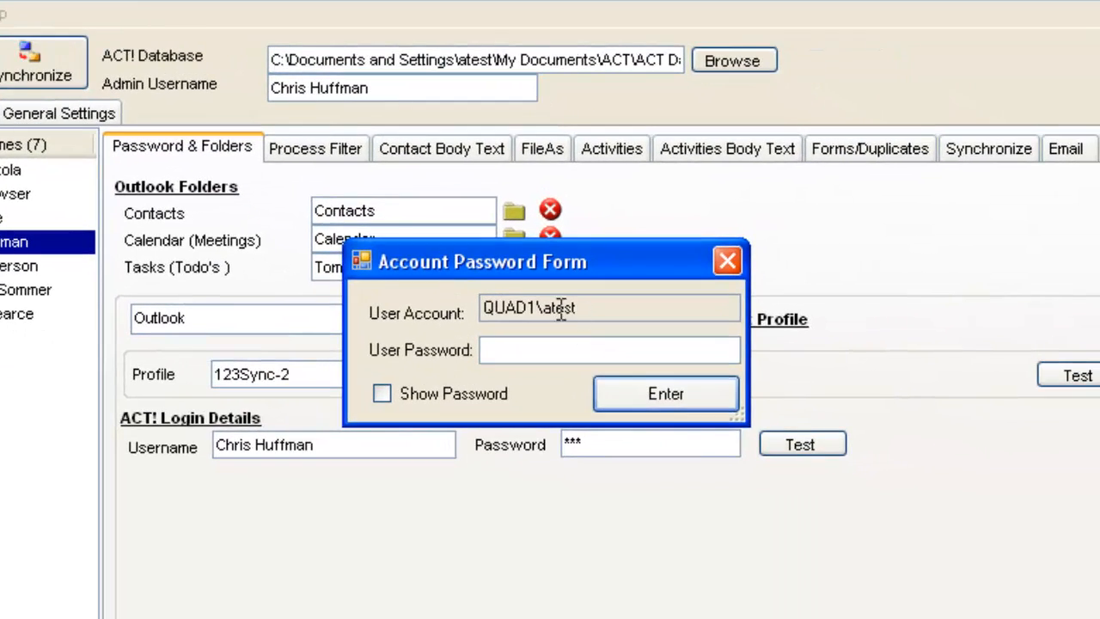
pyautogui.click(502, 350)
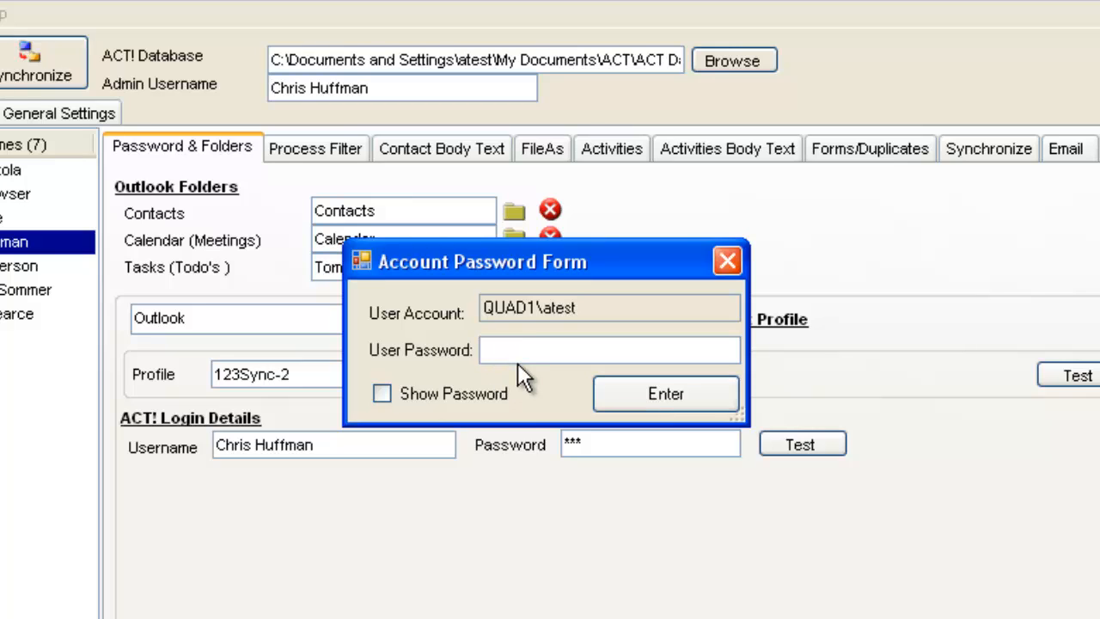
pyautogui.write('***')
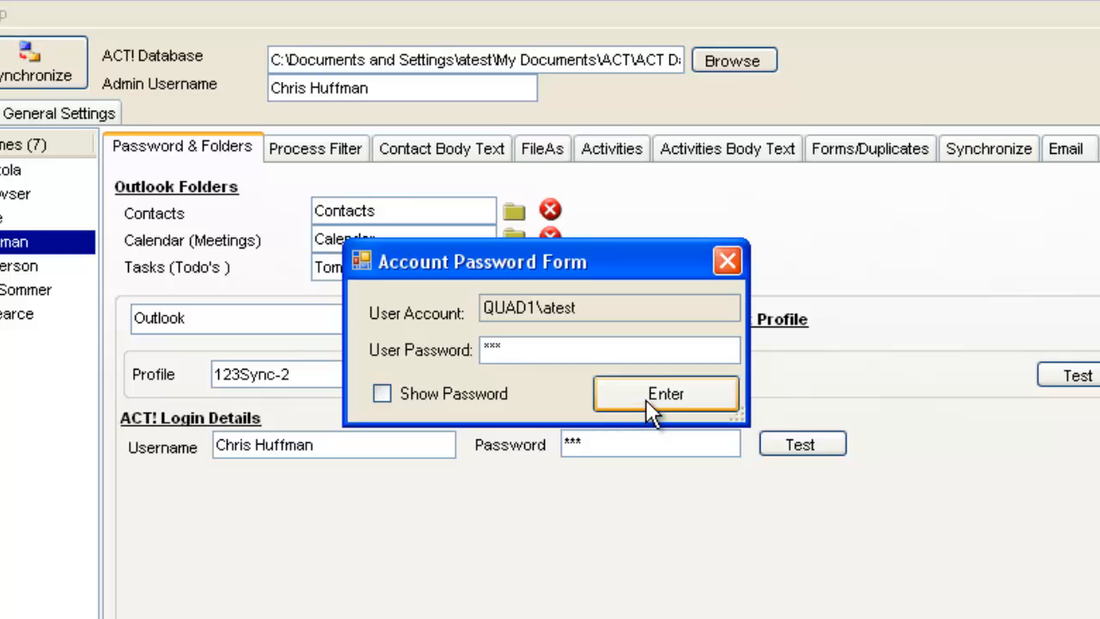
pyautogui.click(646, 402)
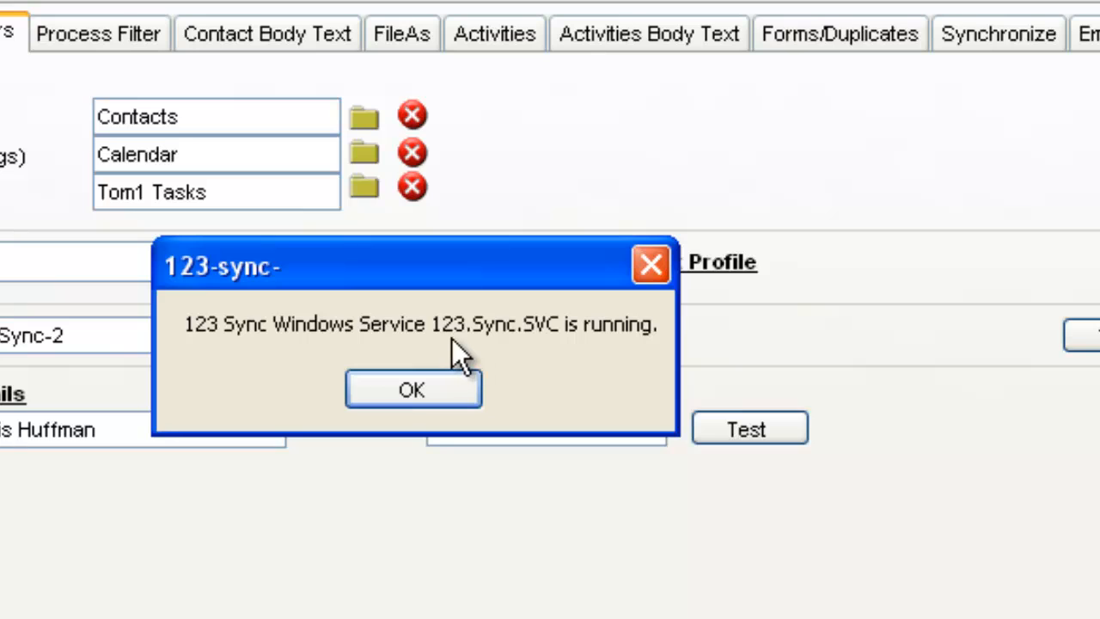
pyautogui.click(463, 388)
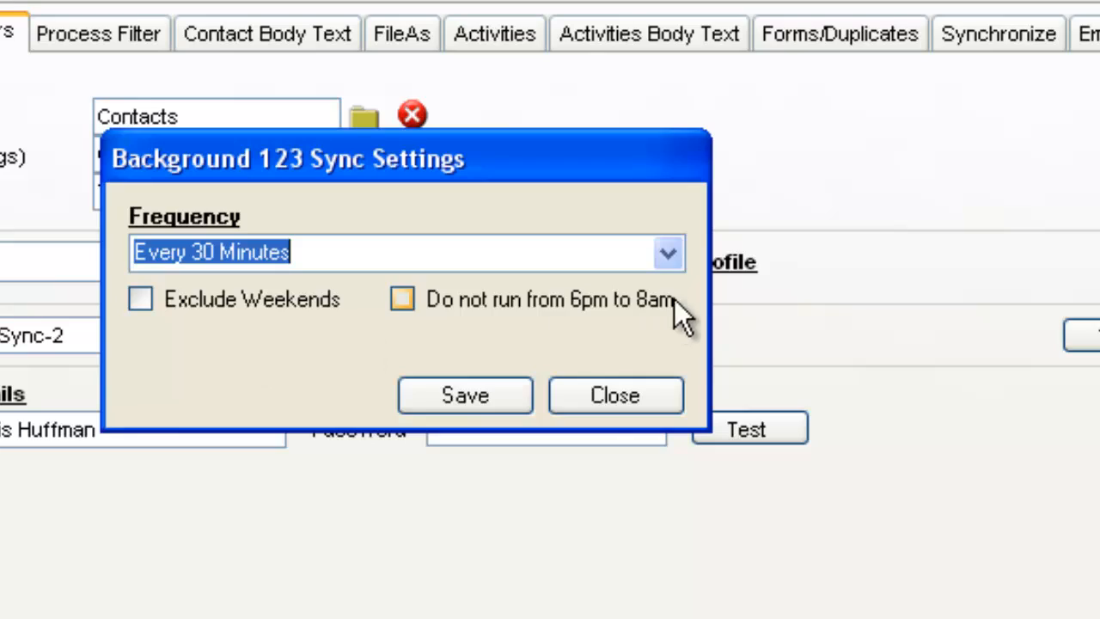
# Save the background sync frequency as Every 30 Minutes without excluding weekends or the 6pm to 8am period.
pyautogui.click(668, 255)
pyautogui.click(668, 263)
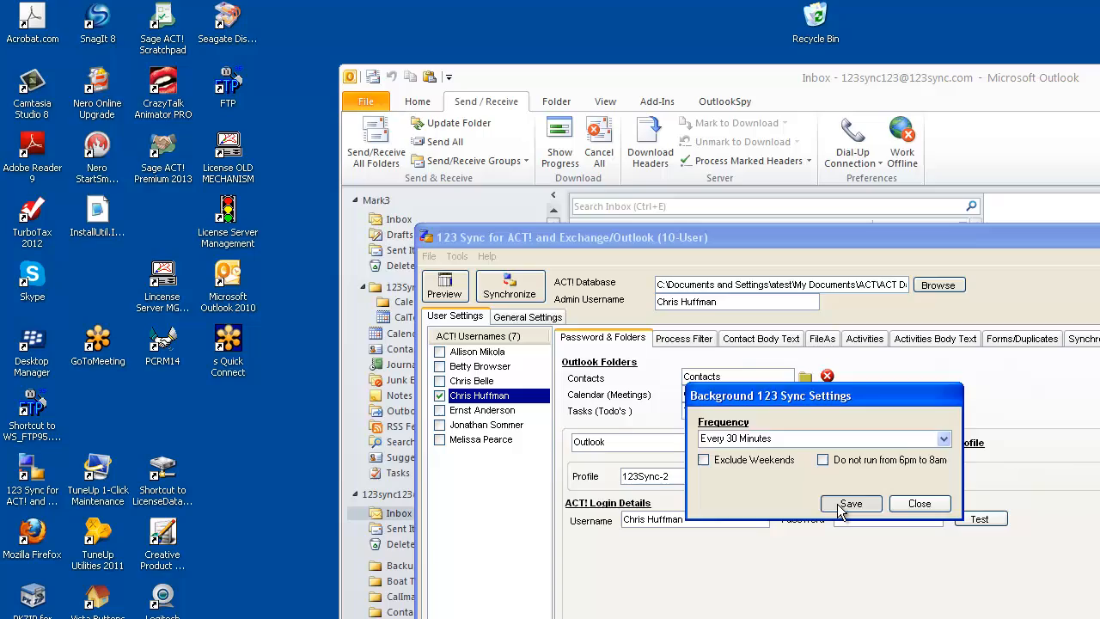
pyautogui.click(846, 504)
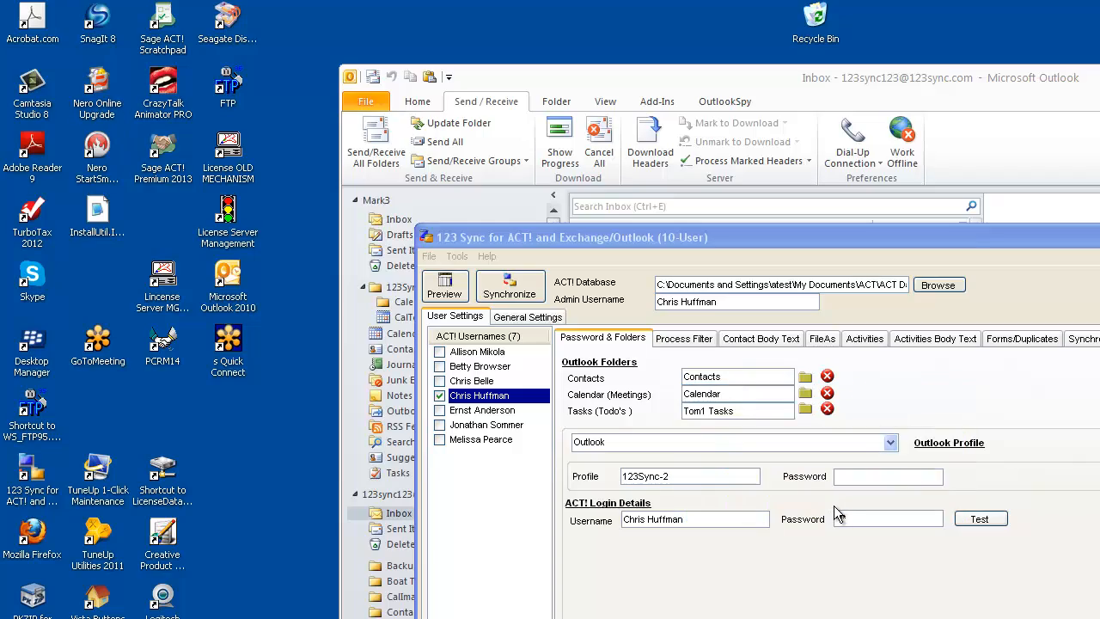
# Open the Windows Services administration from the background processing commands and select the 123.Sync.SVC service.
pyautogui.click(455, 256)
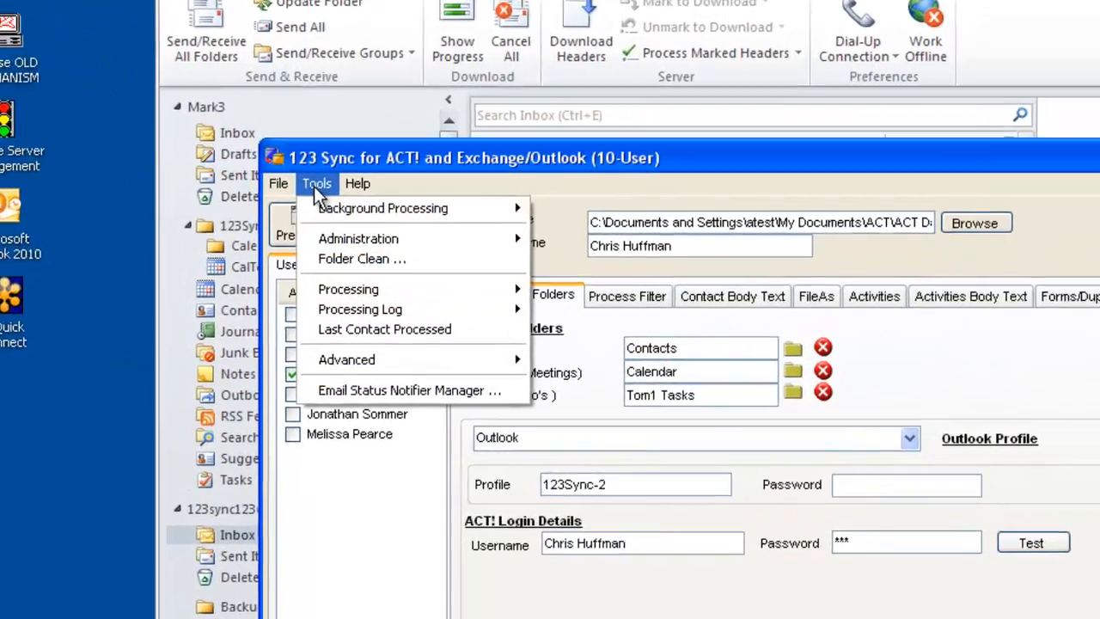
pyautogui.moveTo(332, 210)
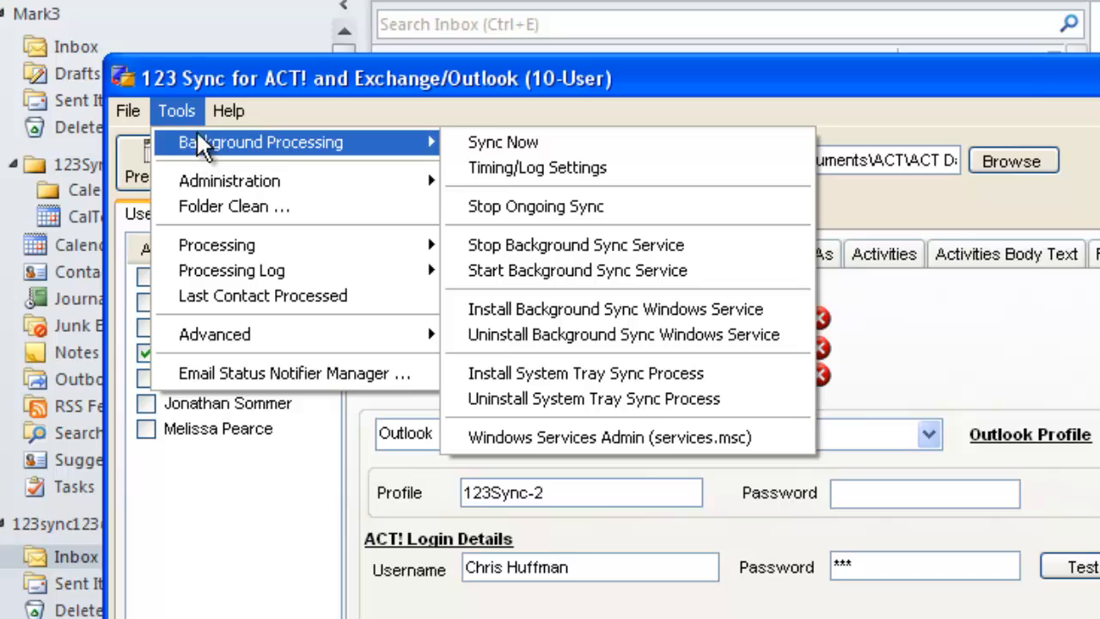
pyautogui.click(621, 438)
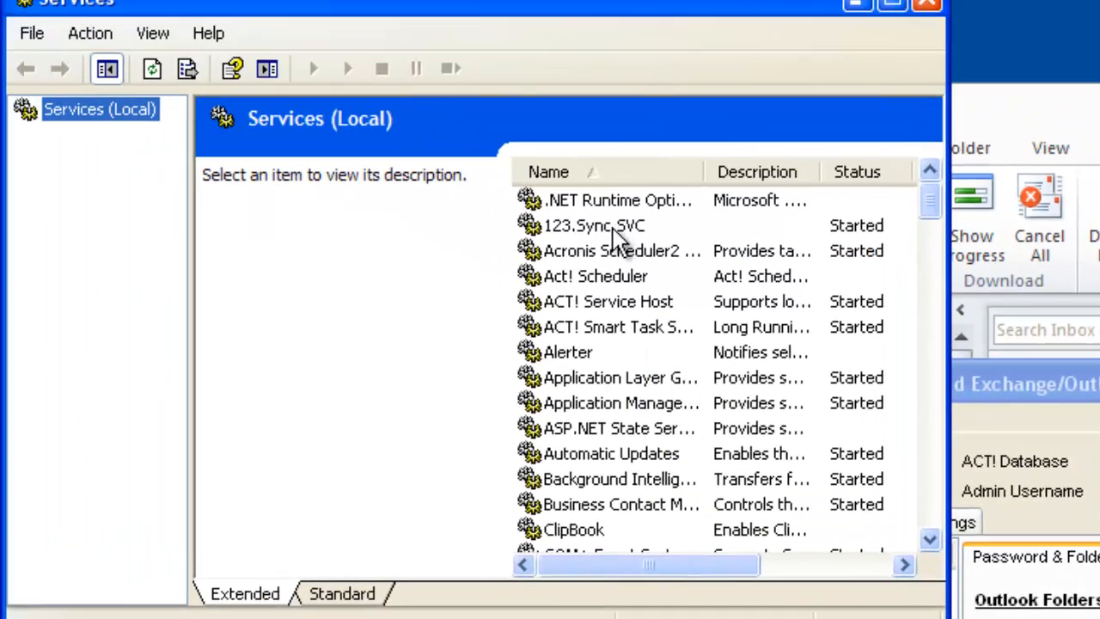
pyautogui.click(613, 229)
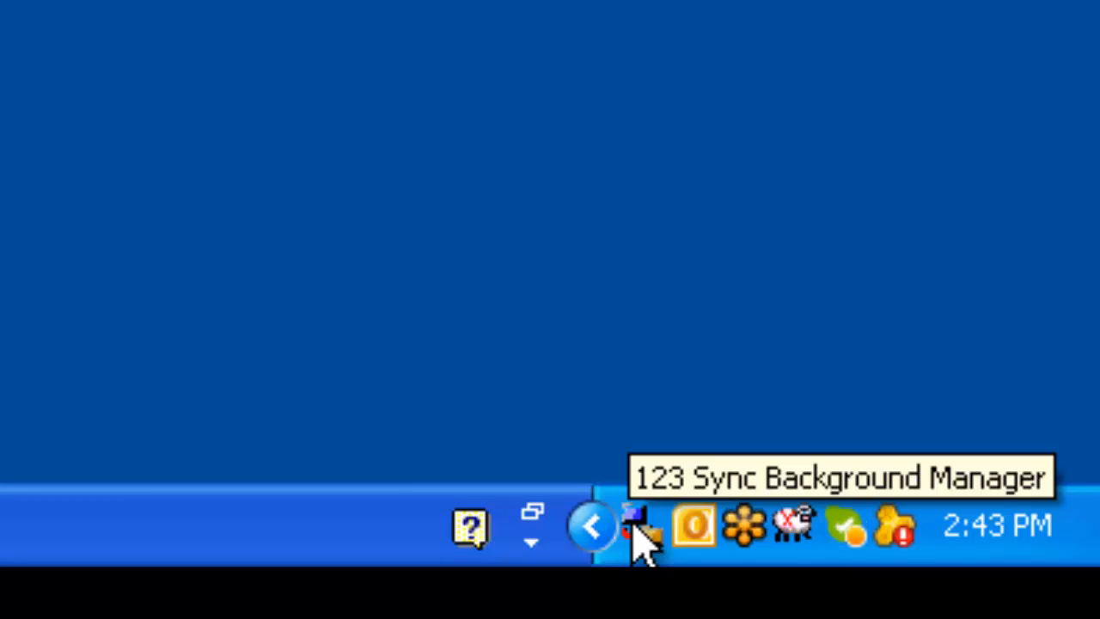
# View the sync log from the 123 Sync Background Manager in the system tray, and close it.
pyautogui.rightClick(636, 528)
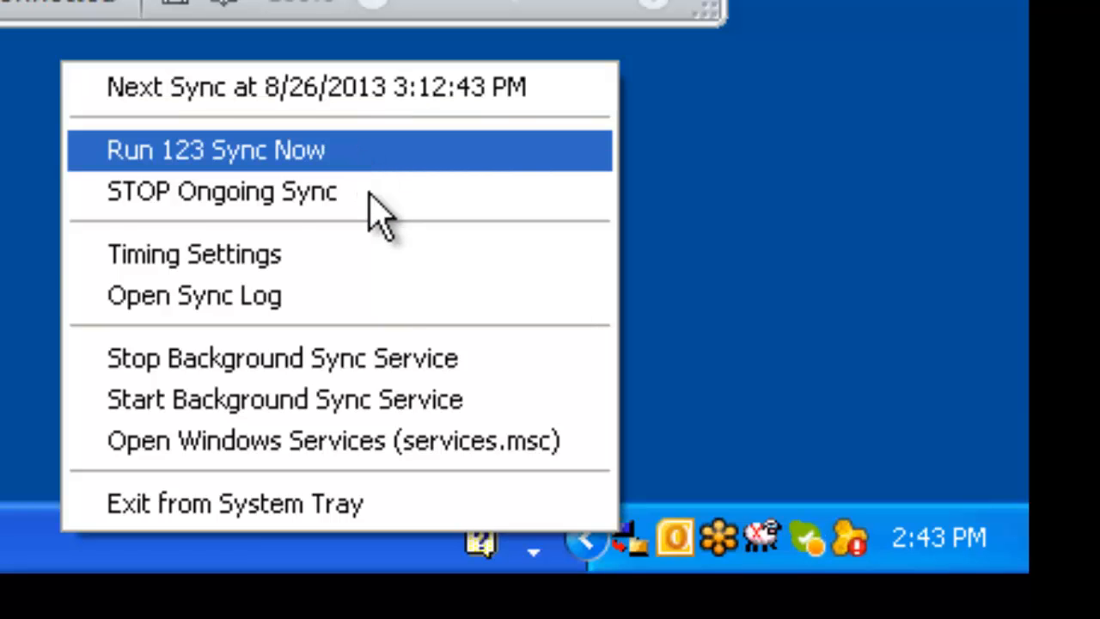
pyautogui.click(388, 300)
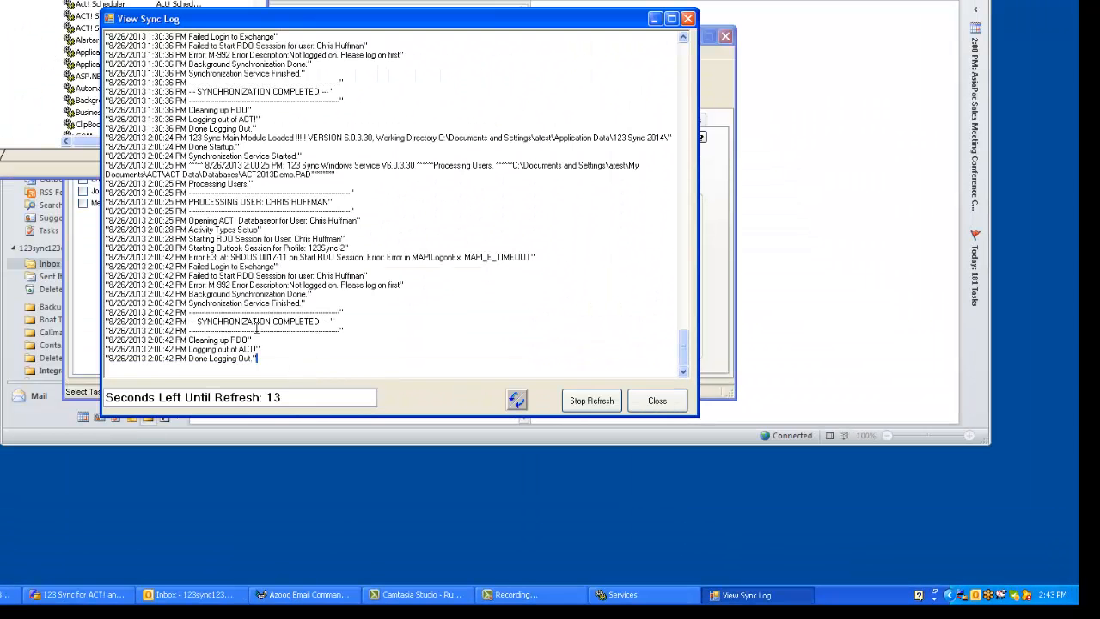
pyautogui.click(655, 402)
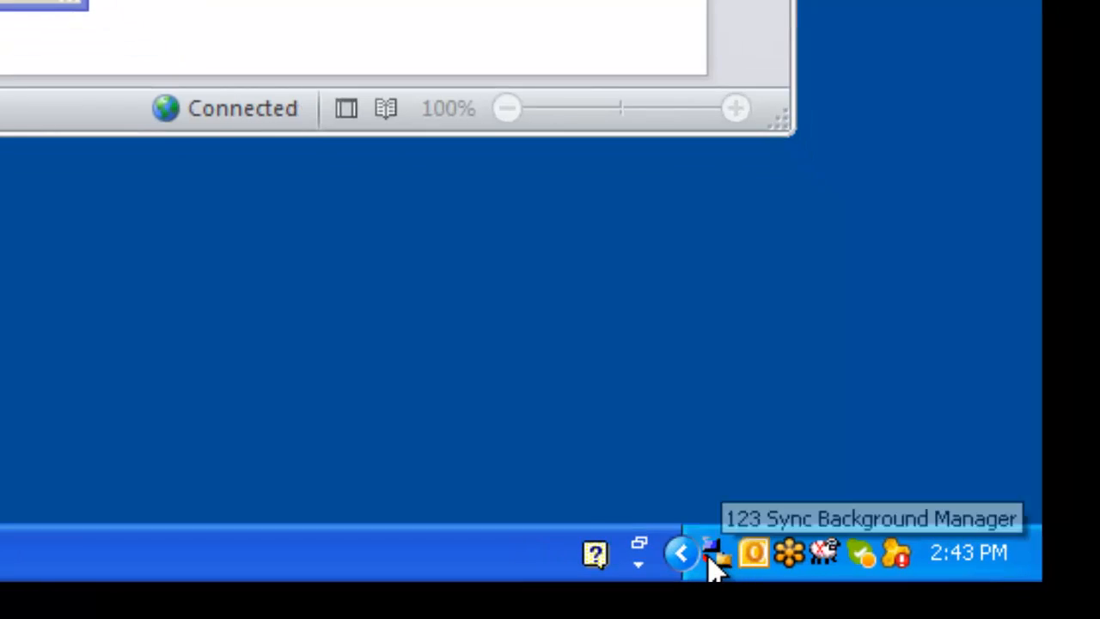
# Run 123 Sync immediately from the Background Manager and check its progress in the sync log.
pyautogui.rightClick(711, 560)
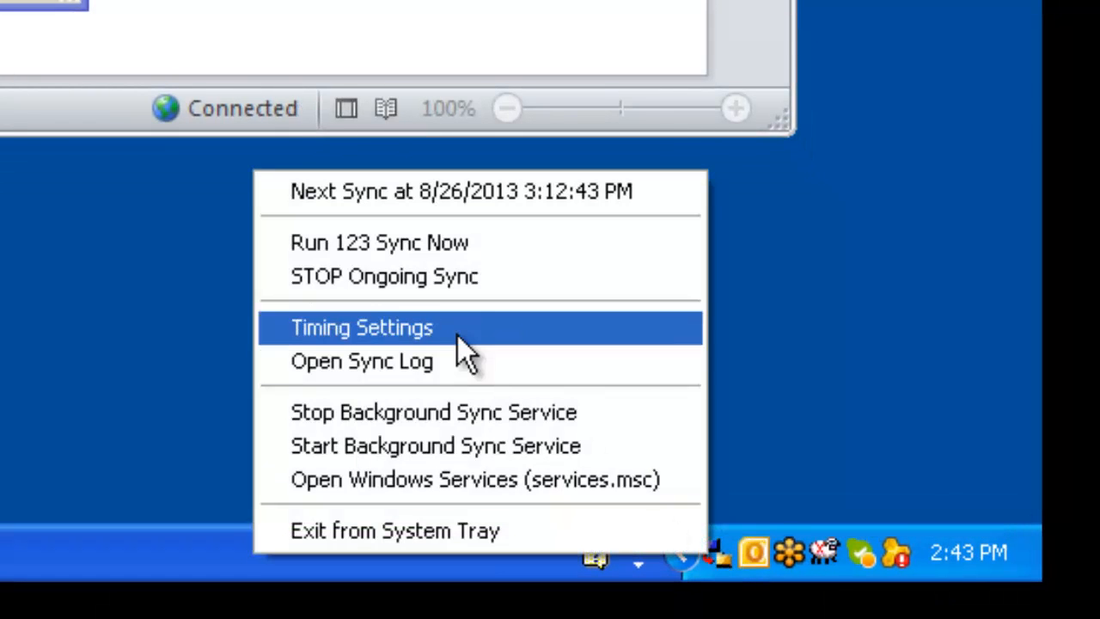
pyautogui.click(422, 245)
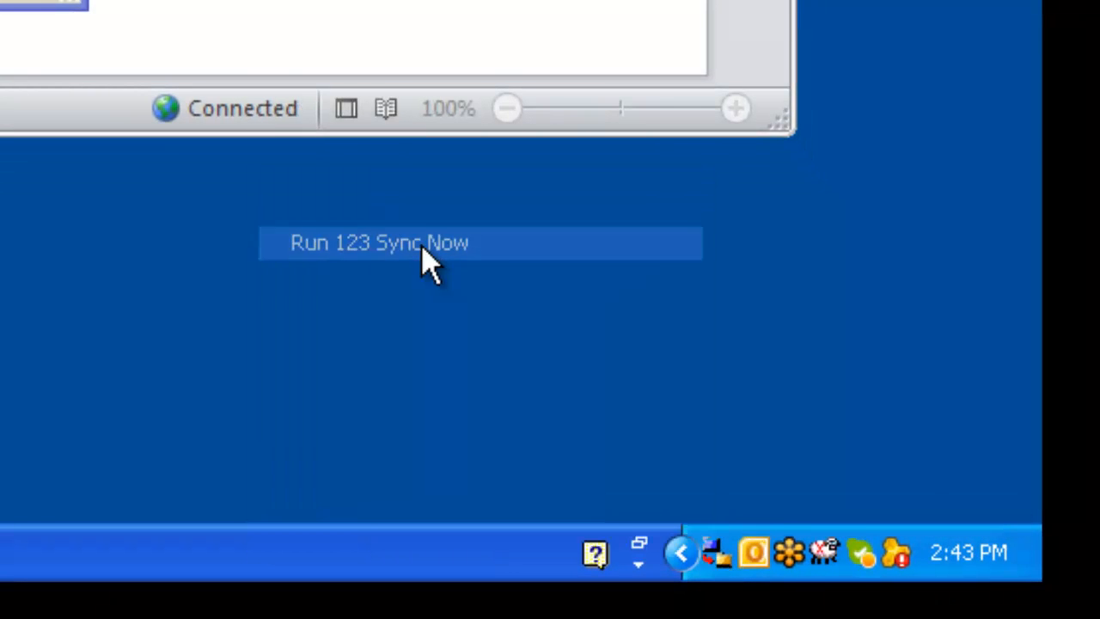
pyautogui.rightClick(712, 560)
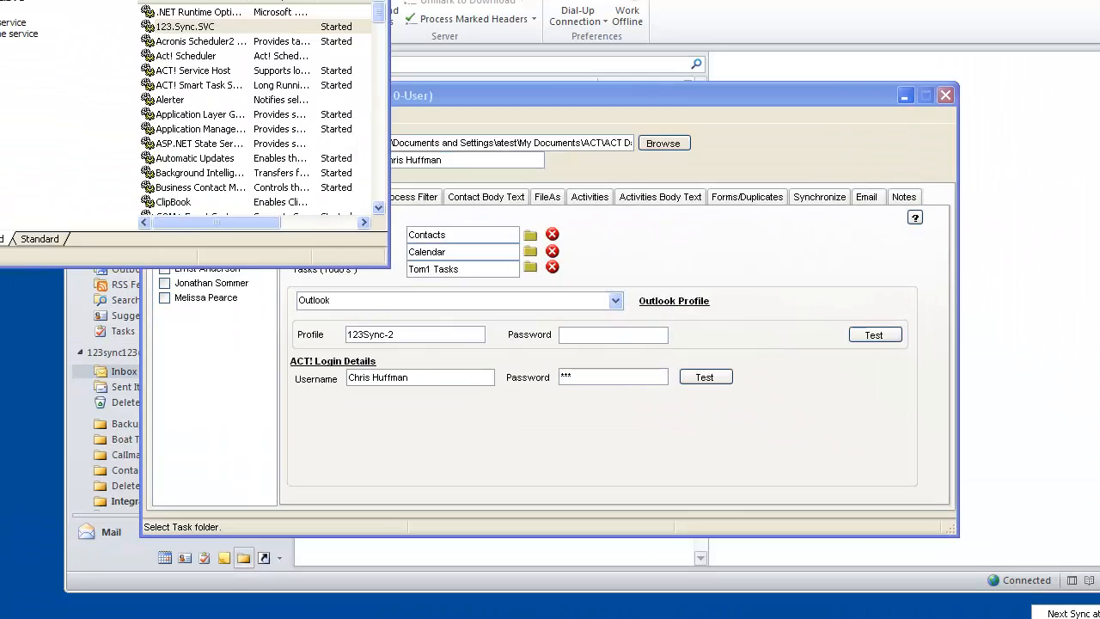
pyautogui.click(889, 568)
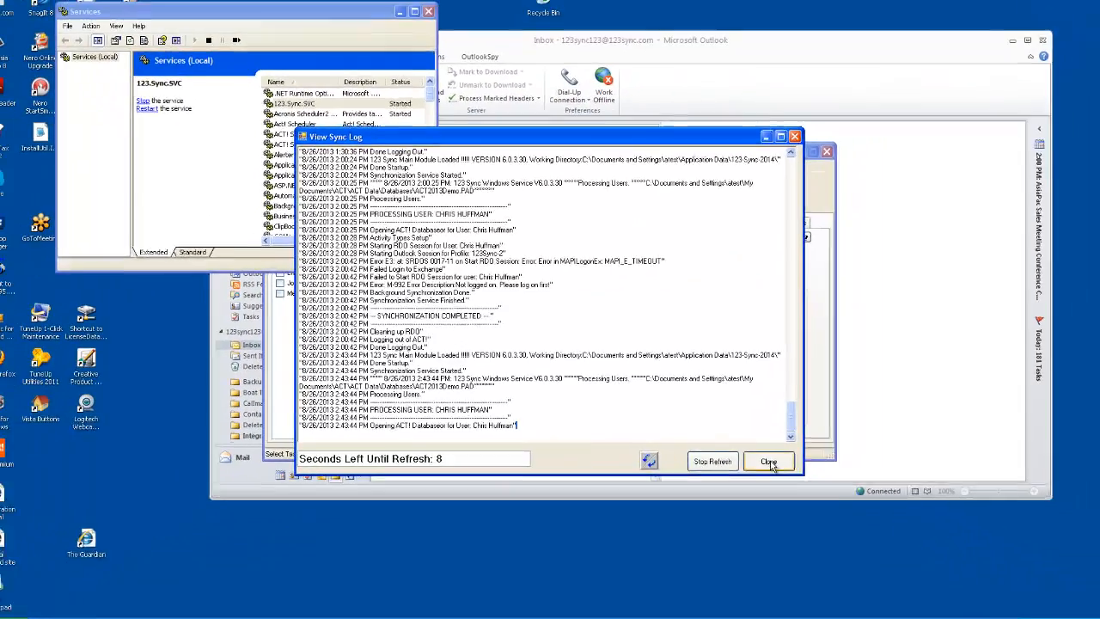
pyautogui.click(768, 462)
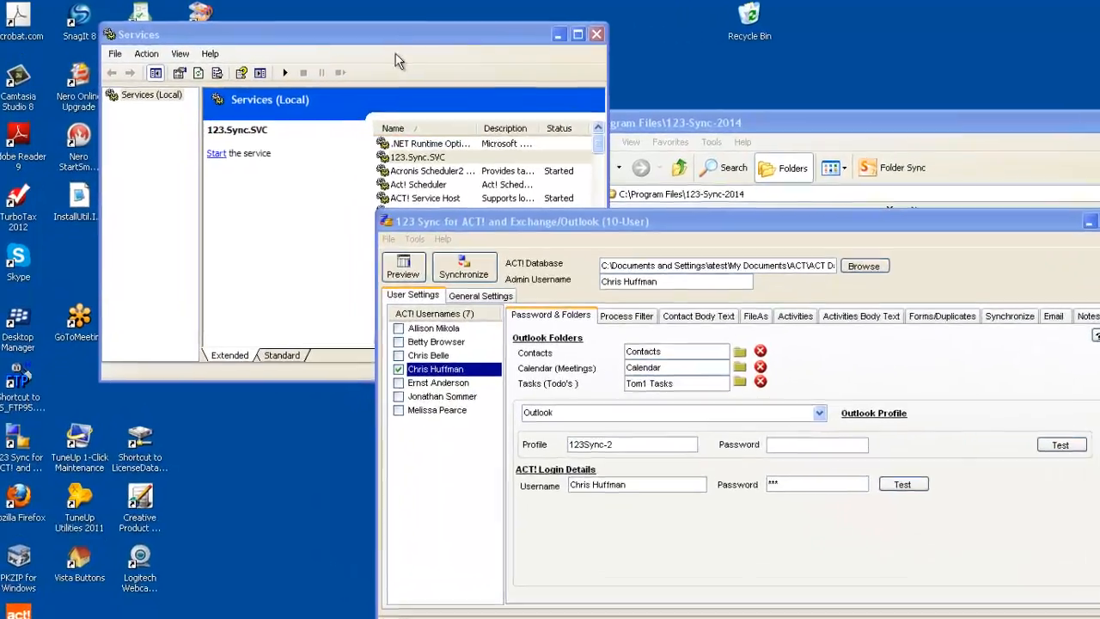
# Open the properties of the 123.Sync.SVC service in Windows Services and show its log-on settings.
pyautogui.click(287, 27)
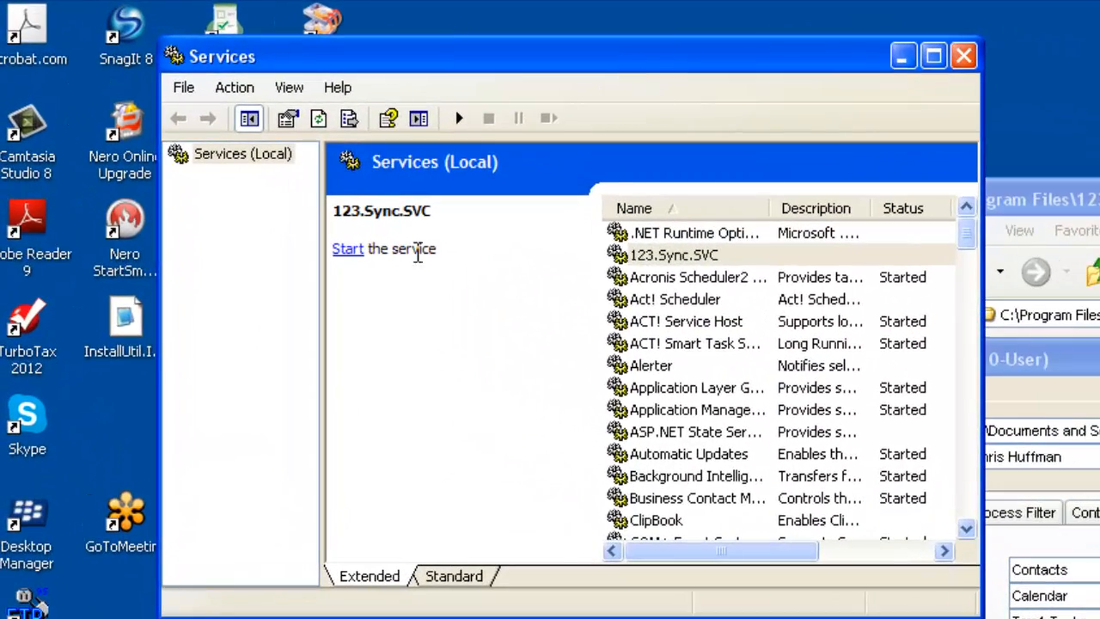
pyautogui.click(702, 256)
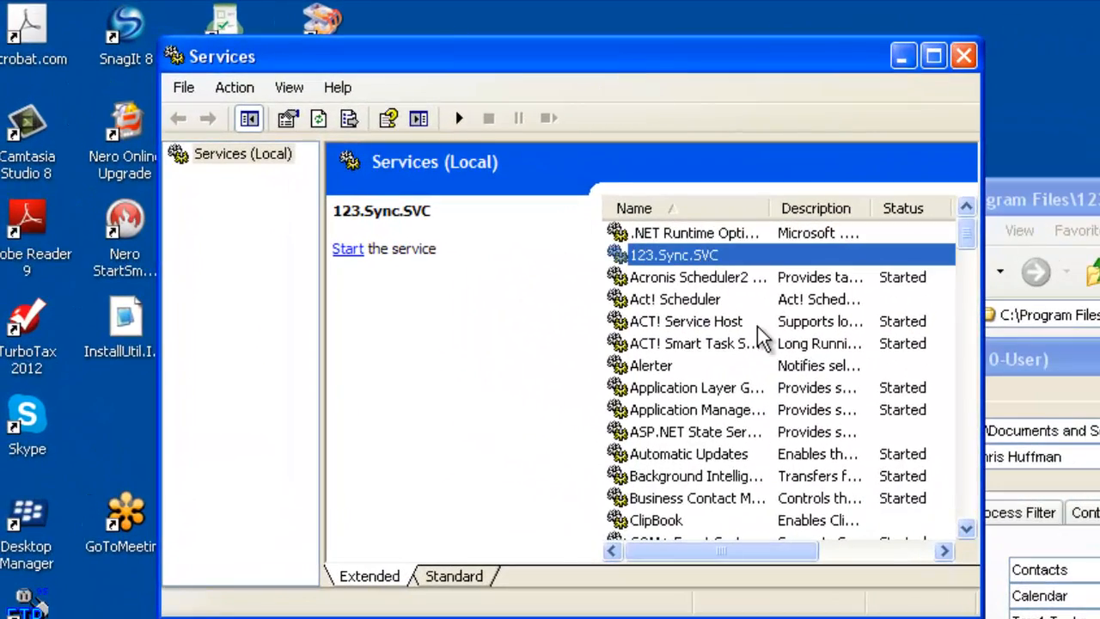
pyautogui.rightClick(709, 258)
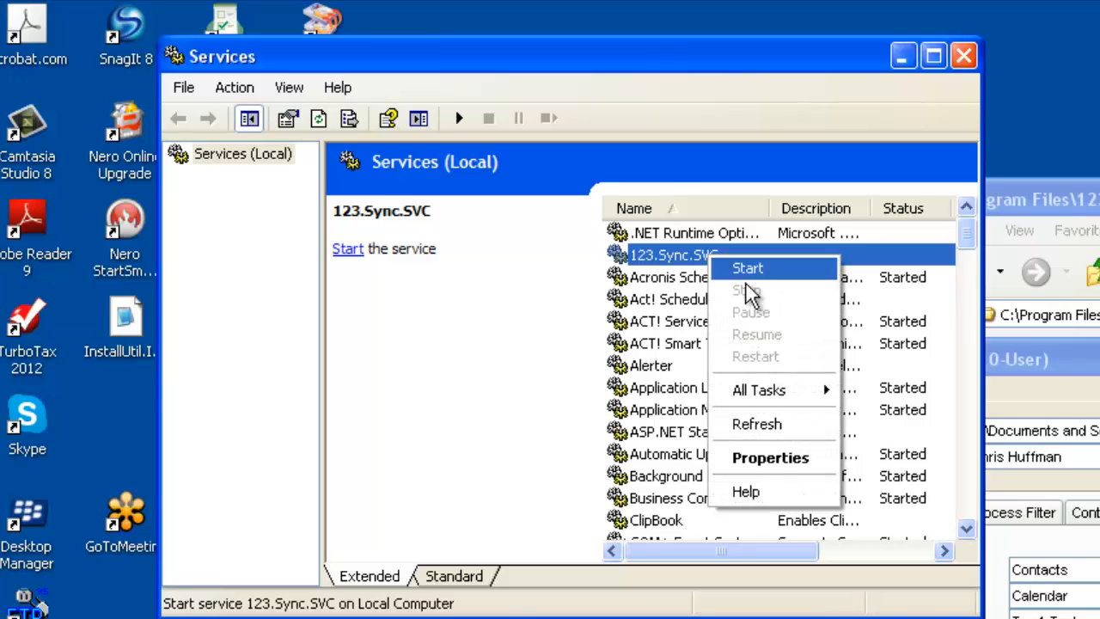
pyautogui.click(776, 458)
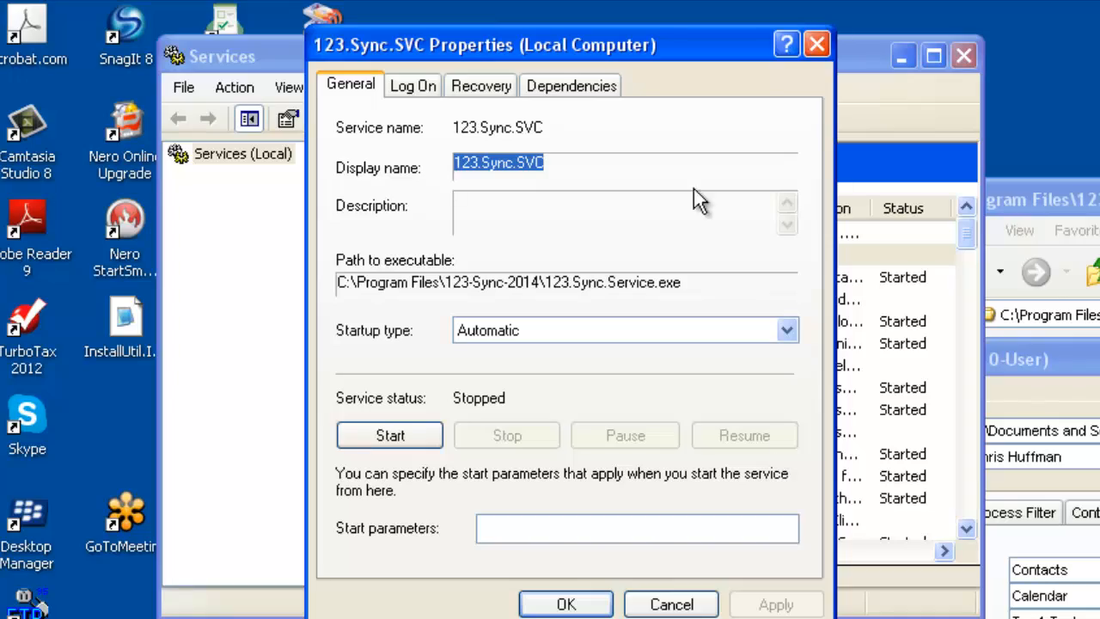
pyautogui.moveTo(646, 43); pyautogui.dragTo(1099, 155)
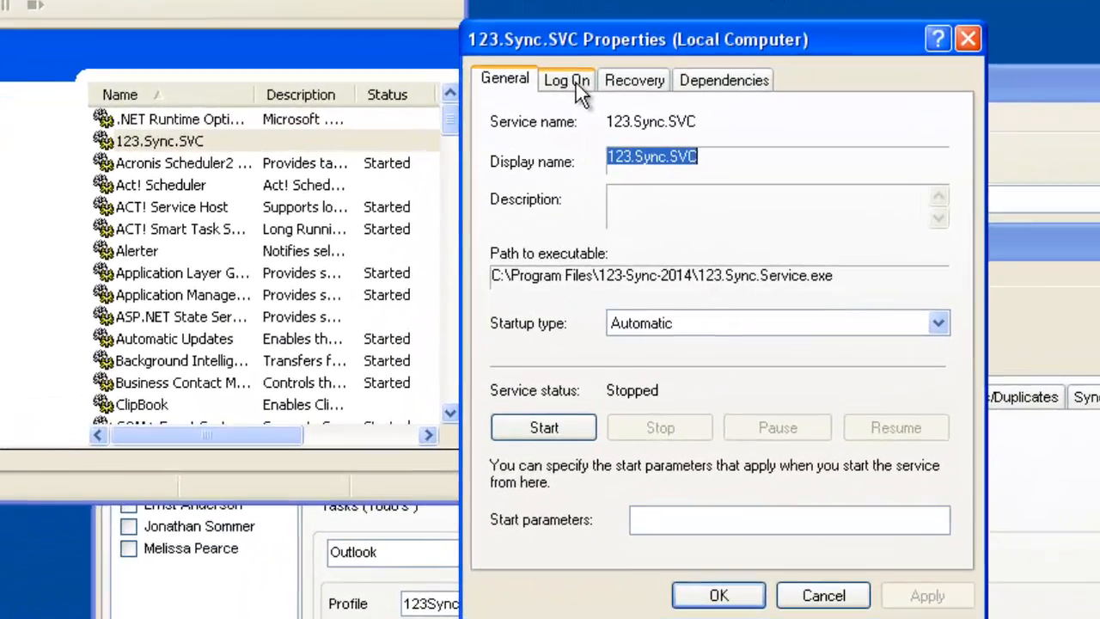
pyautogui.click(569, 78)
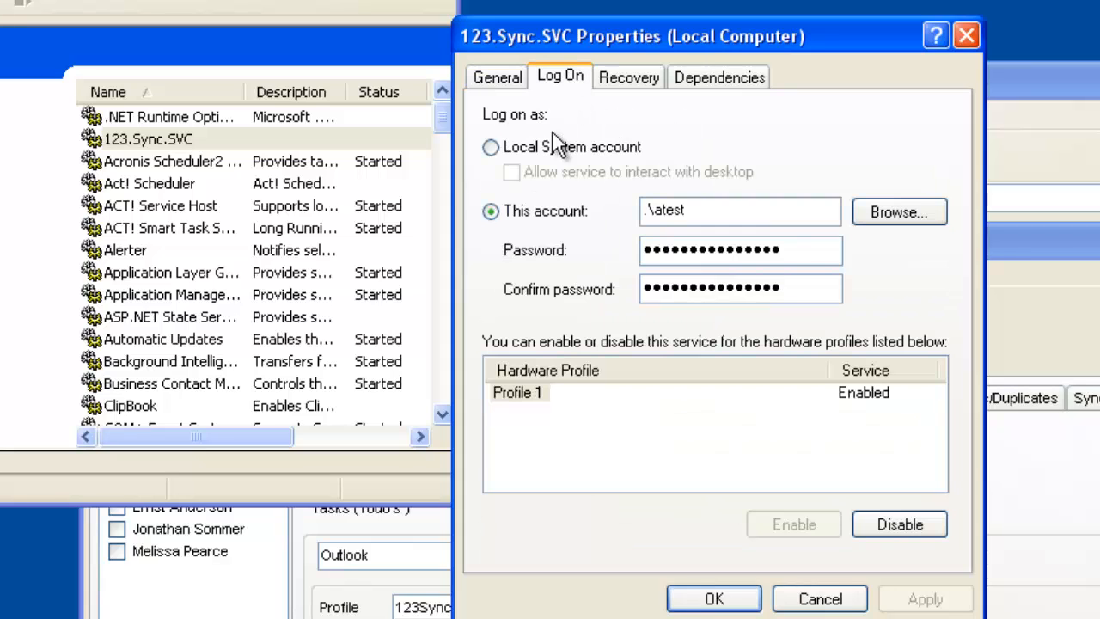
# Re-enter and confirm the account password for the 123.Sync.SVC service's specific-account log-on, and start the service.
pyautogui.click(492, 148)
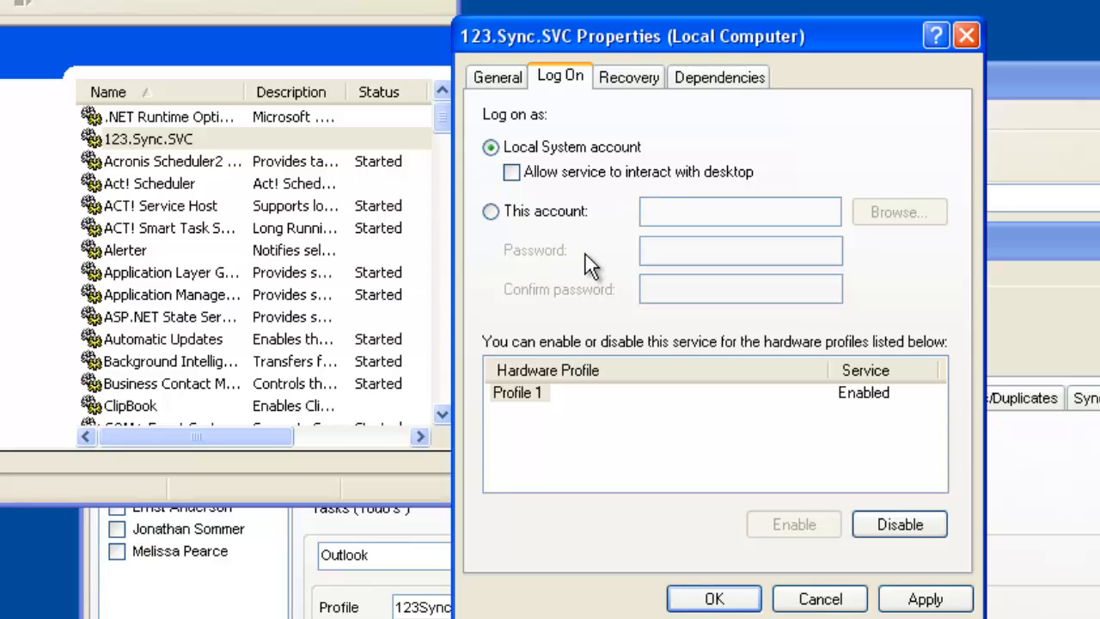
pyautogui.click(490, 212)
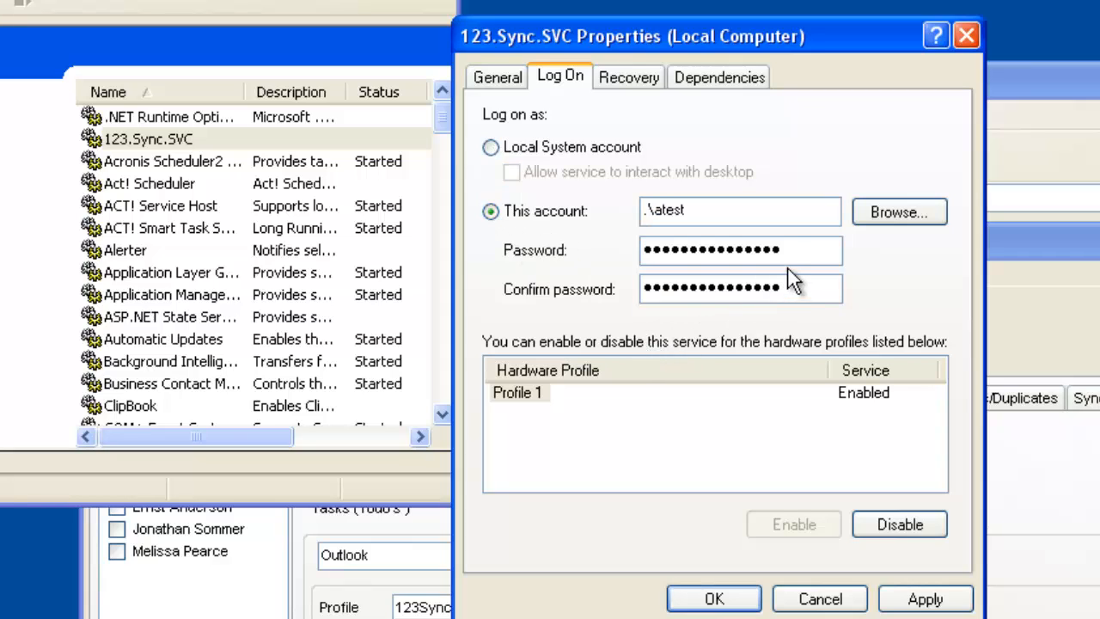
pyautogui.moveTo(776, 249); pyautogui.dragTo(571, 279)
pyautogui.write('***')
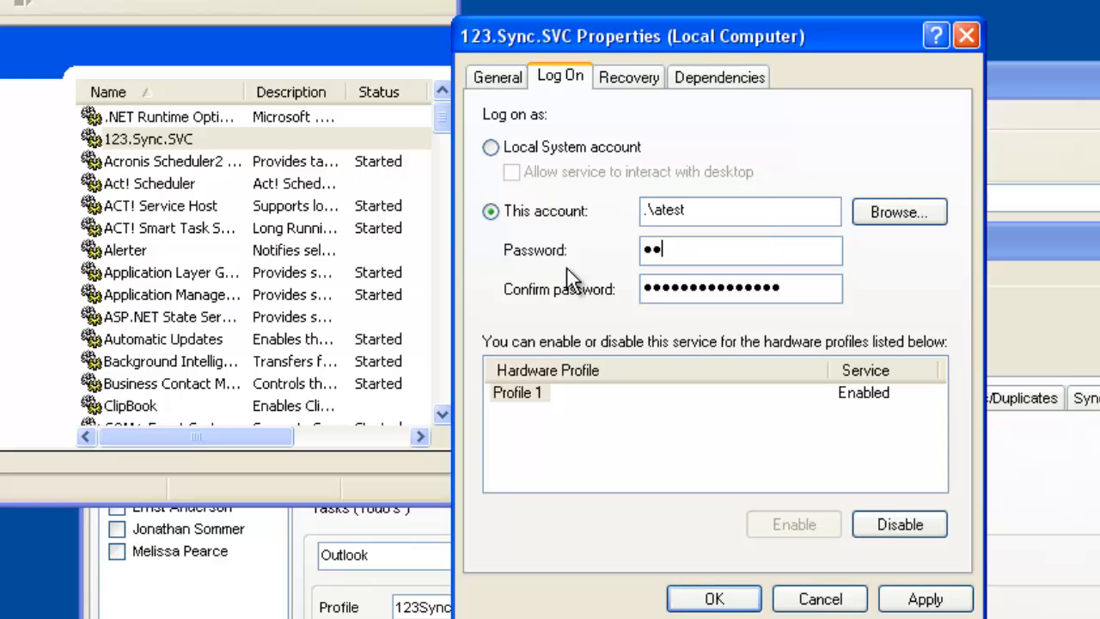
pyautogui.moveTo(823, 292); pyautogui.dragTo(584, 292)
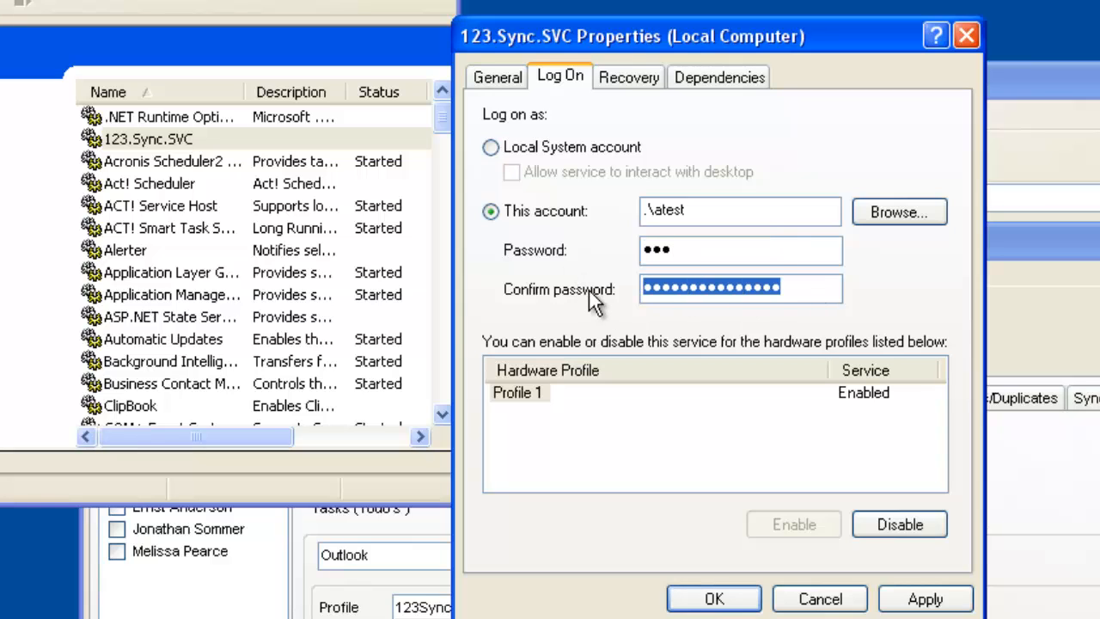
pyautogui.write('***')
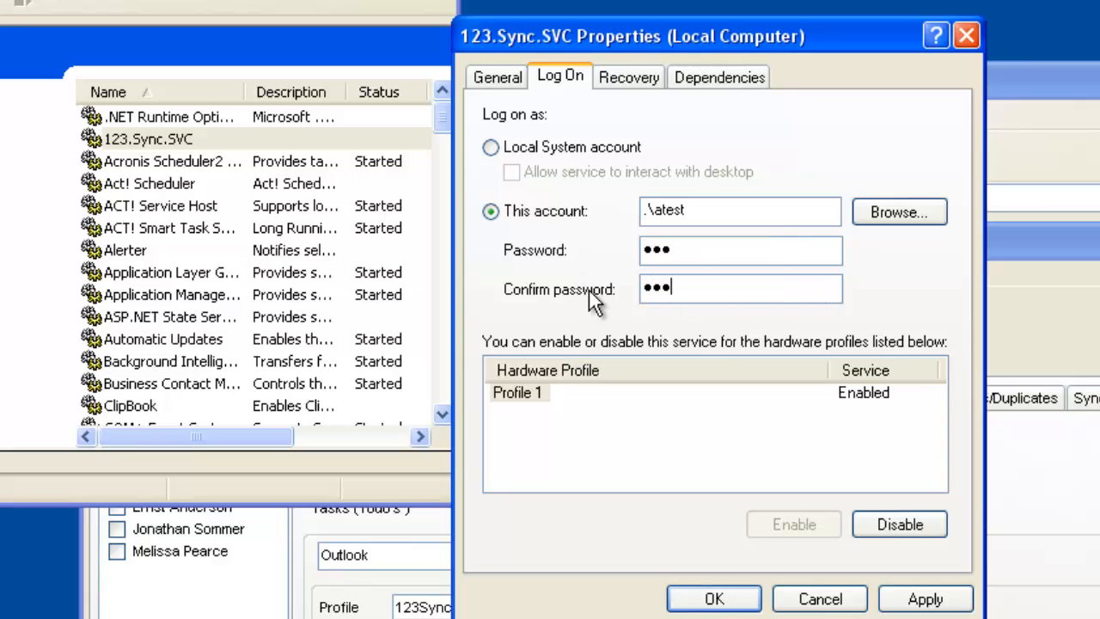
pyautogui.click(931, 602)
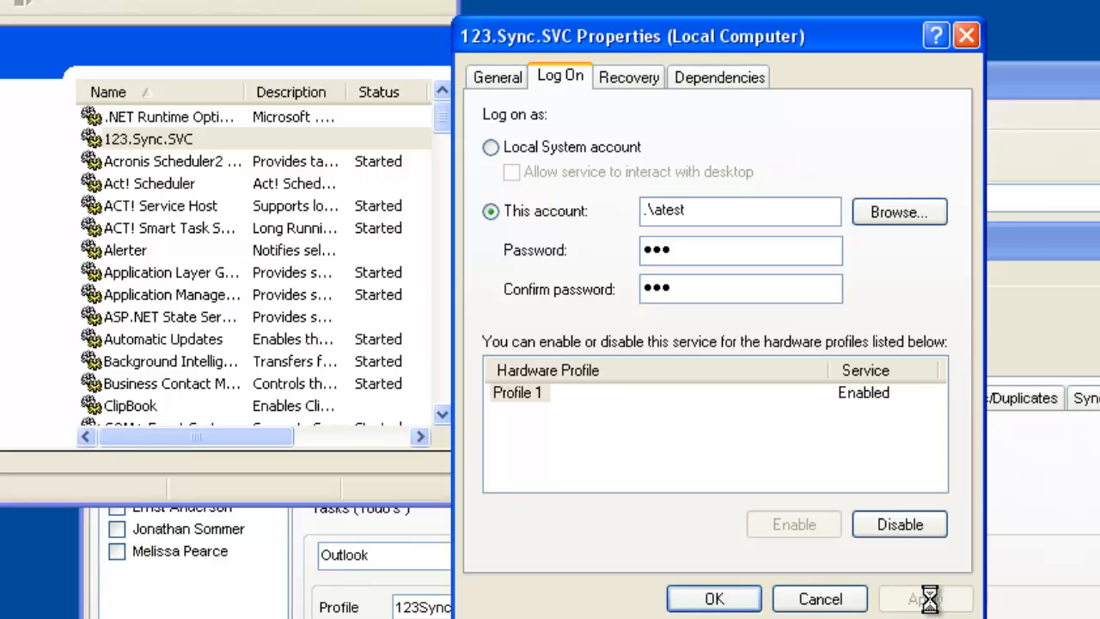
pyautogui.click(722, 601)
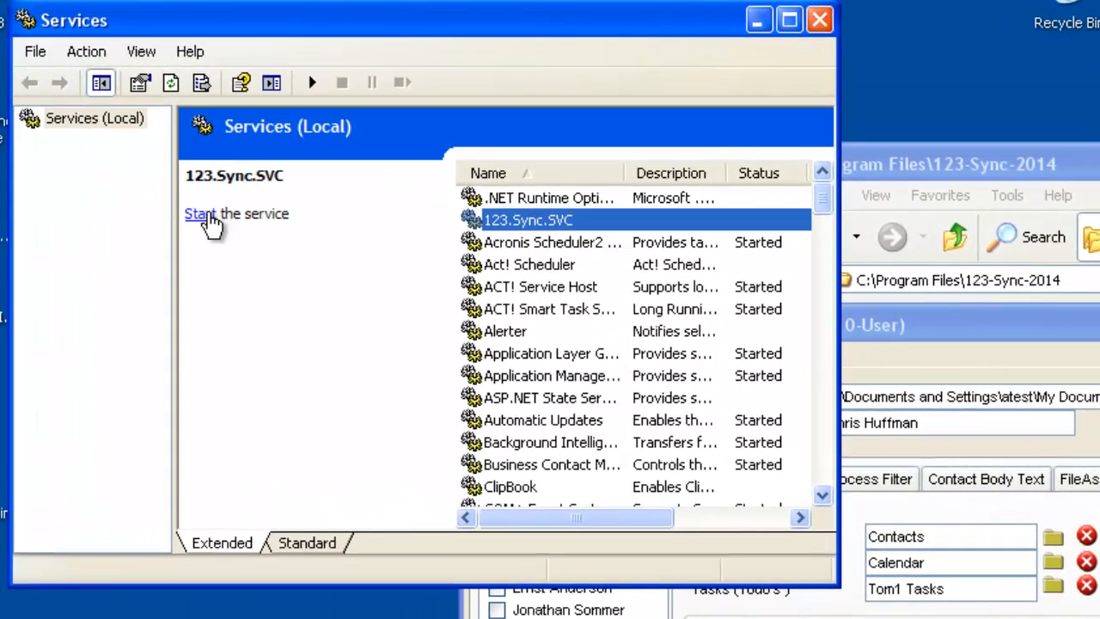
pyautogui.click(201, 214)
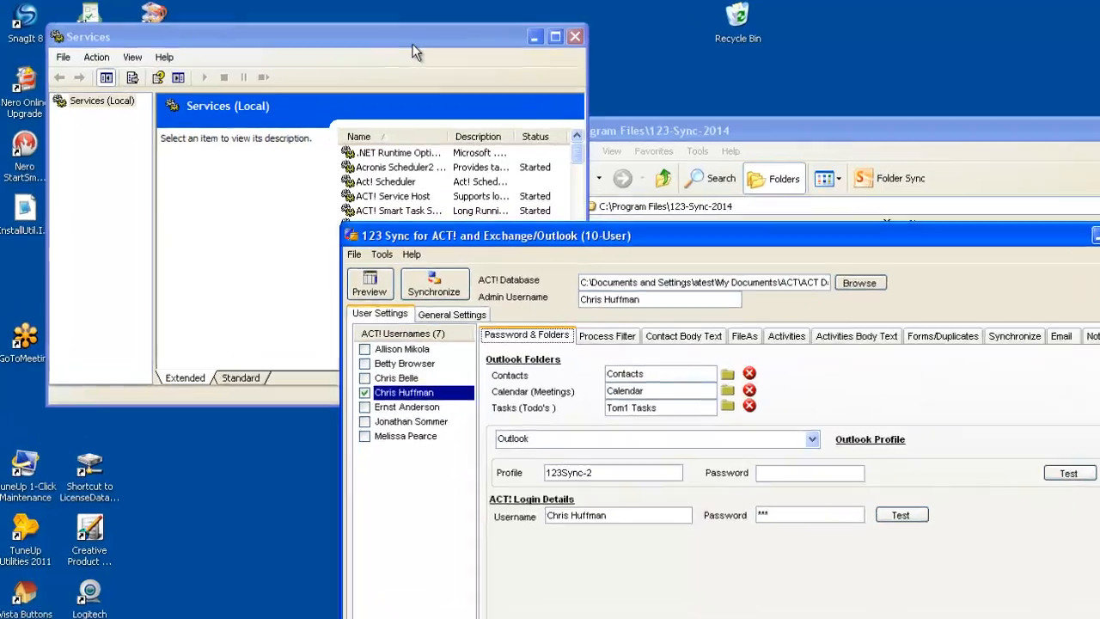
# Refresh the Windows Services list with the Act! Scheduler service selected.
pyautogui.click(382, 34)
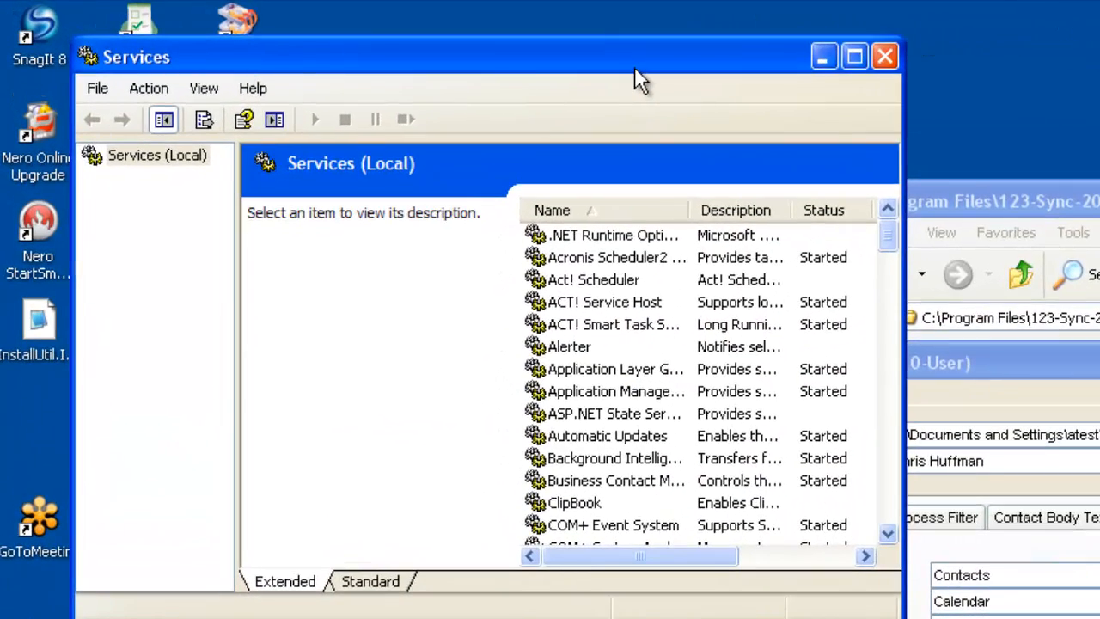
pyautogui.click(141, 89)
pyautogui.moveTo(204, 83)
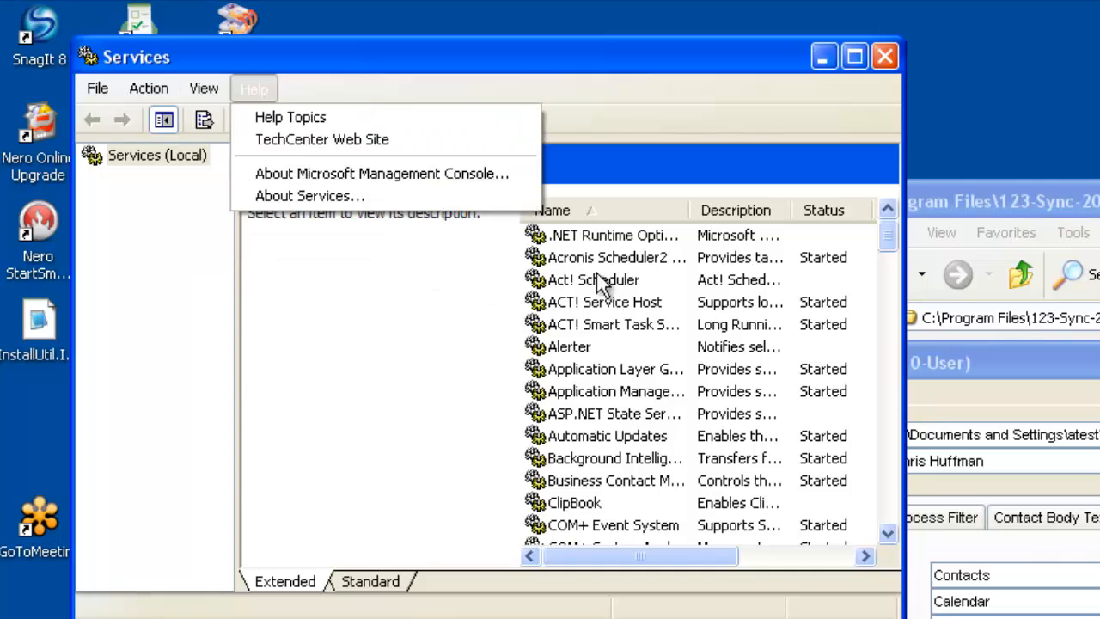
pyautogui.click(597, 279)
pyautogui.click(146, 88)
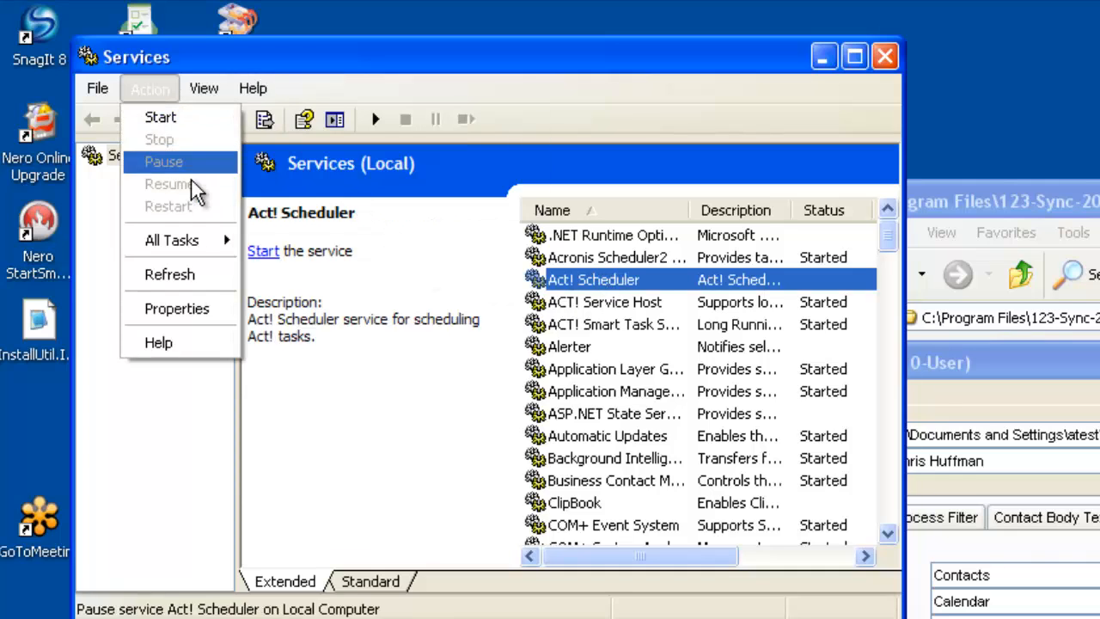
pyautogui.click(205, 276)
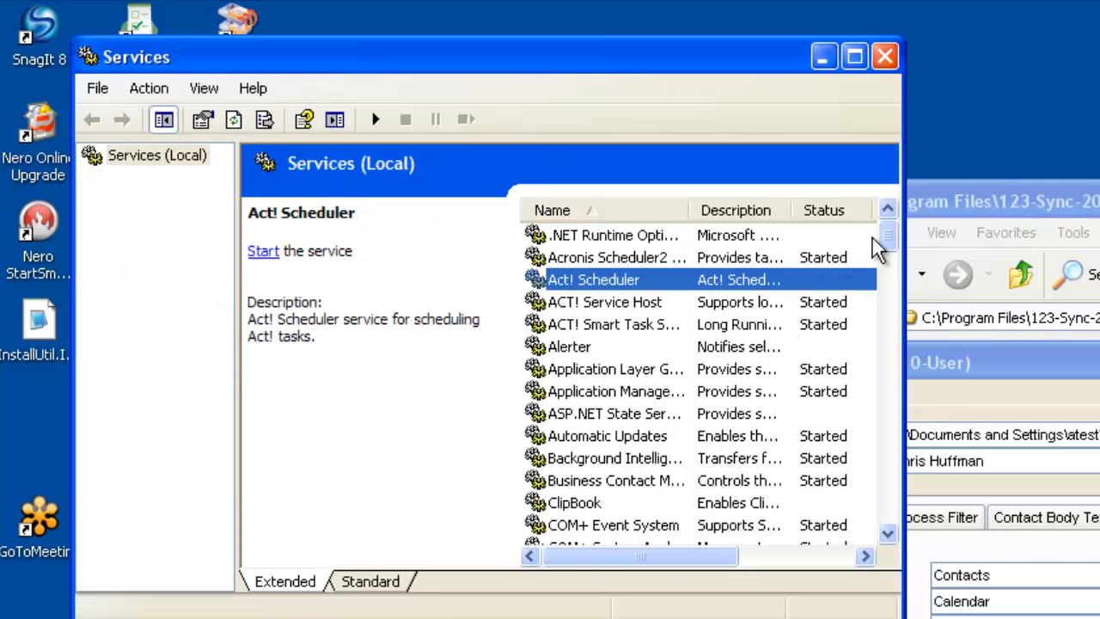
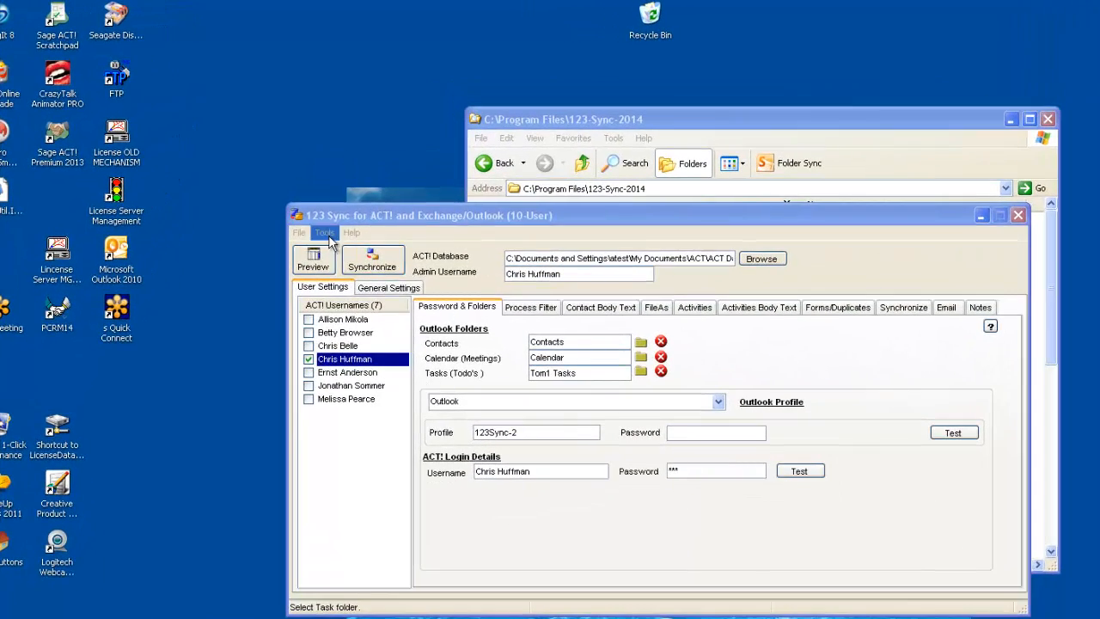
# Open the 123.Sync.SVC service's properties in Windows Services and set its startup type to Automatic.
pyautogui.click(324, 232)
pyautogui.moveTo(336, 258)
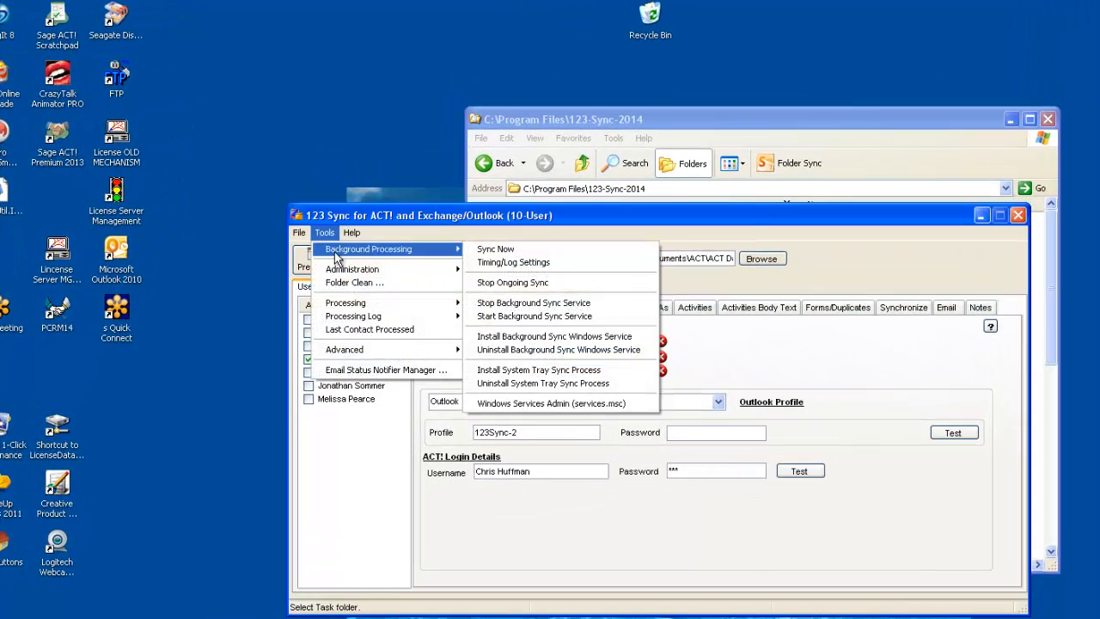
pyautogui.click(541, 403)
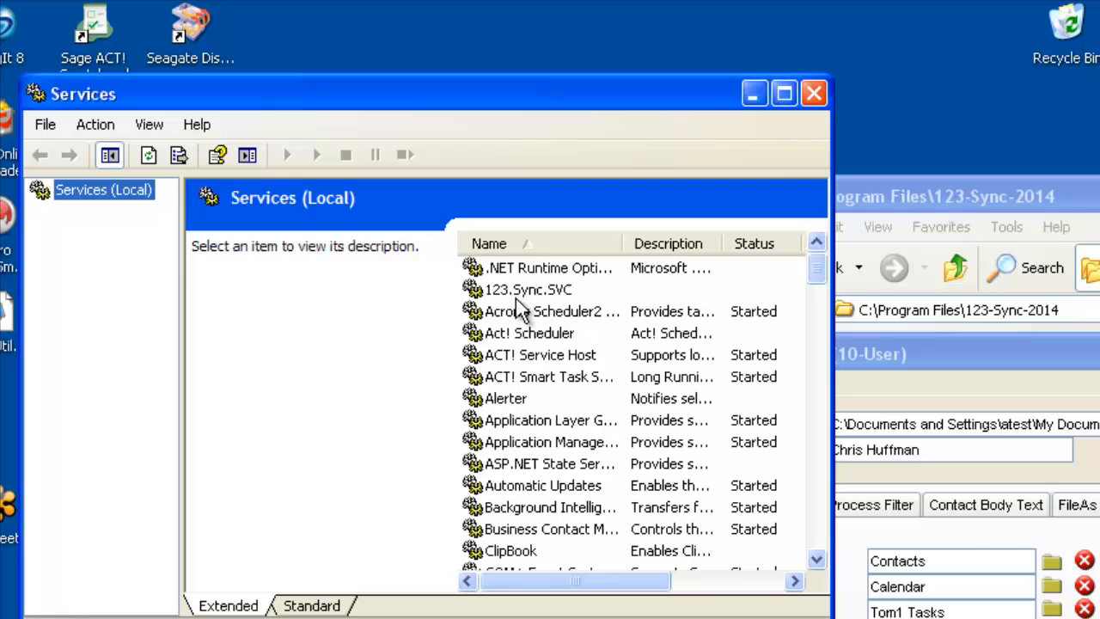
pyautogui.click(357, 222)
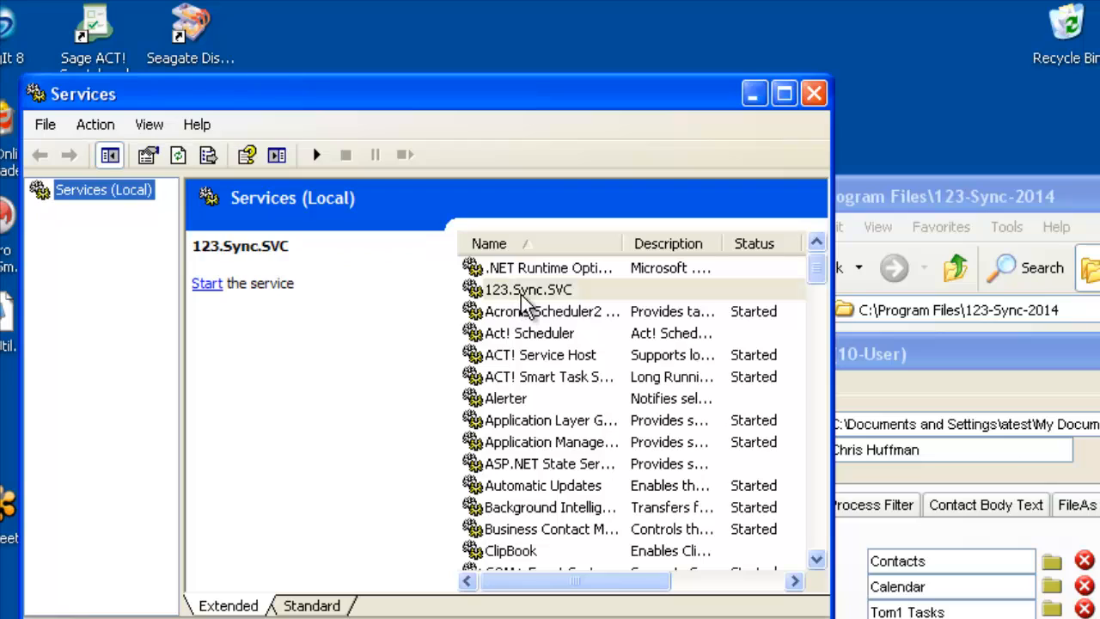
pyautogui.click(520, 295)
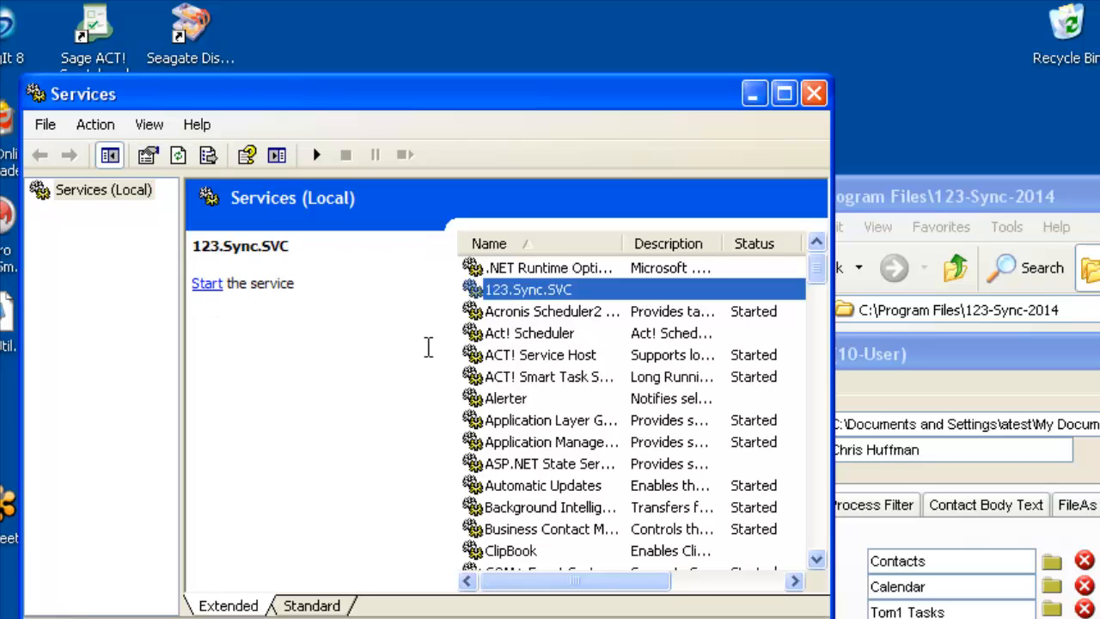
pyautogui.rightClick(527, 294)
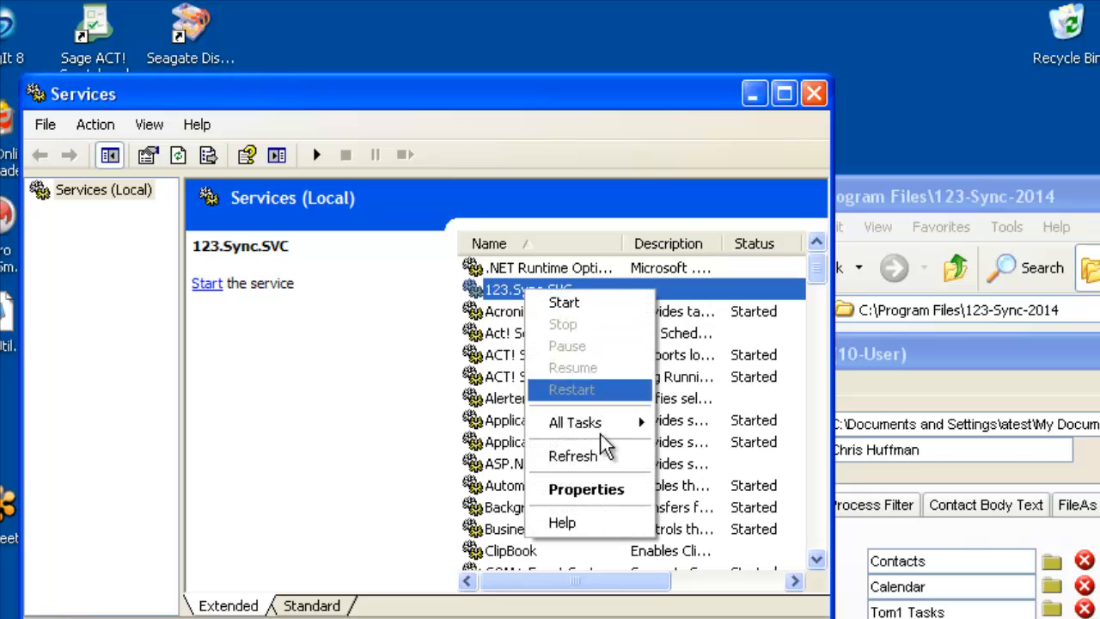
pyautogui.click(610, 487)
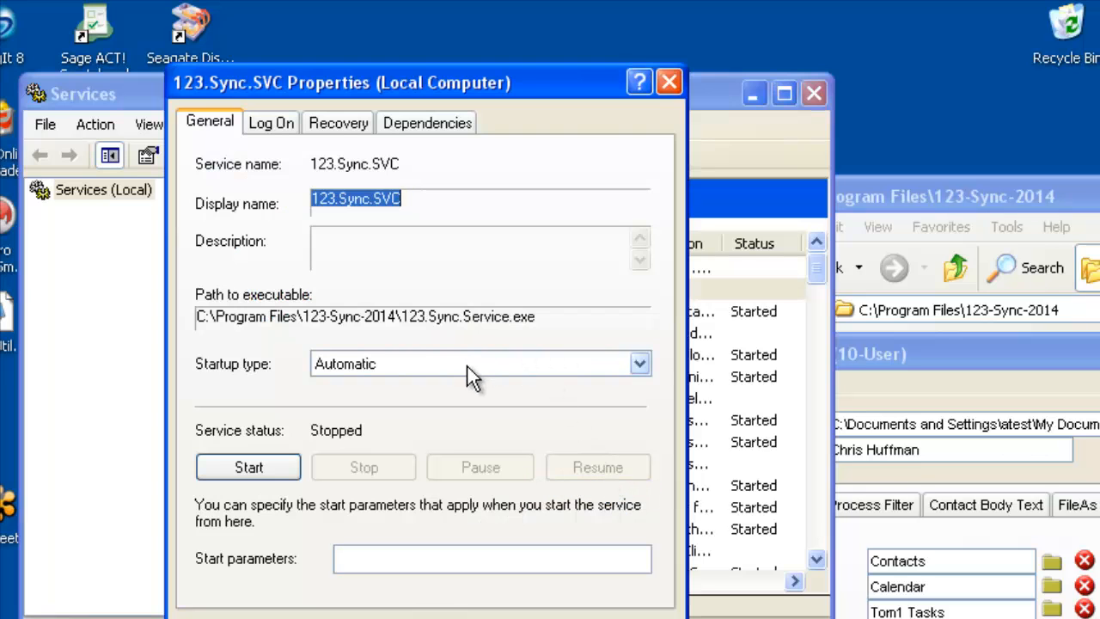
pyautogui.click(644, 366)
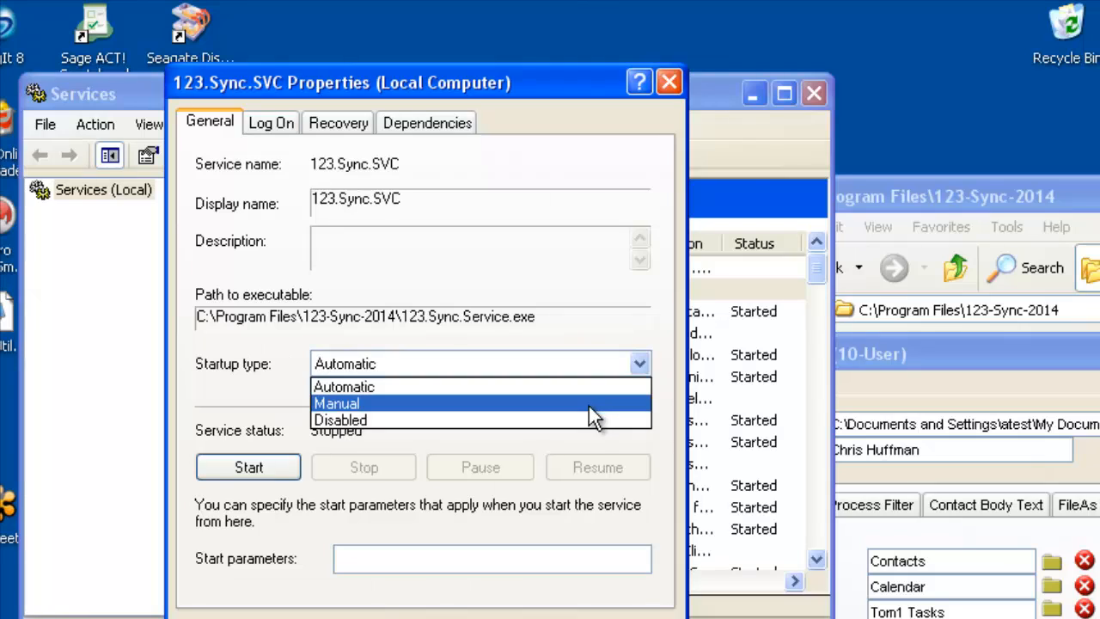
pyautogui.click(584, 387)
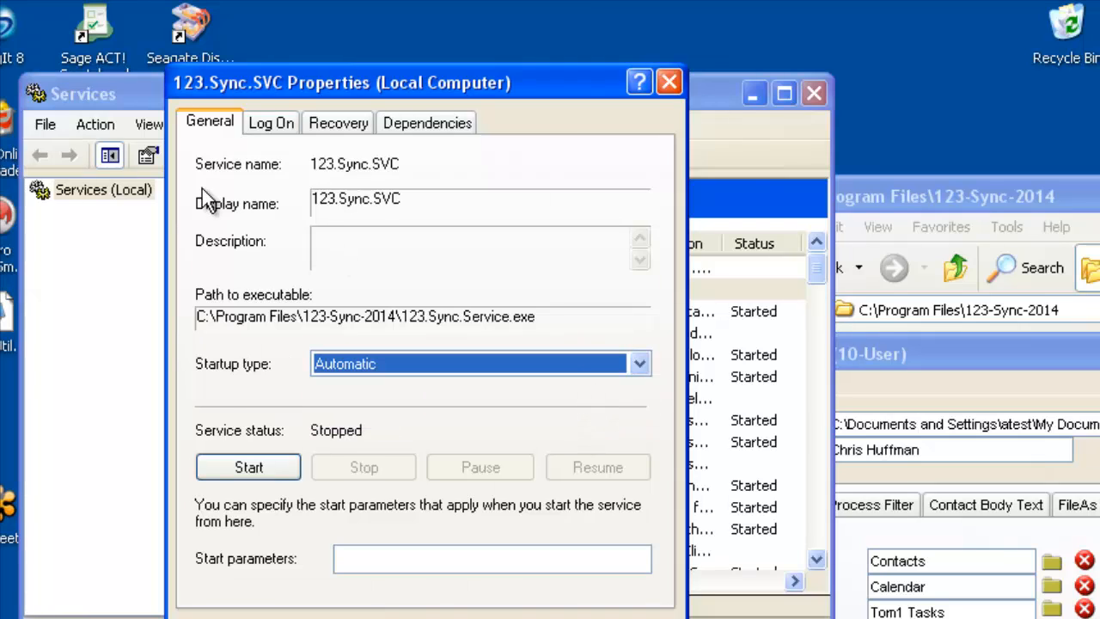
# Set the 123.Sync.SVC service to log on with the specific account atest instead of the Local System account.
pyautogui.click(268, 126)
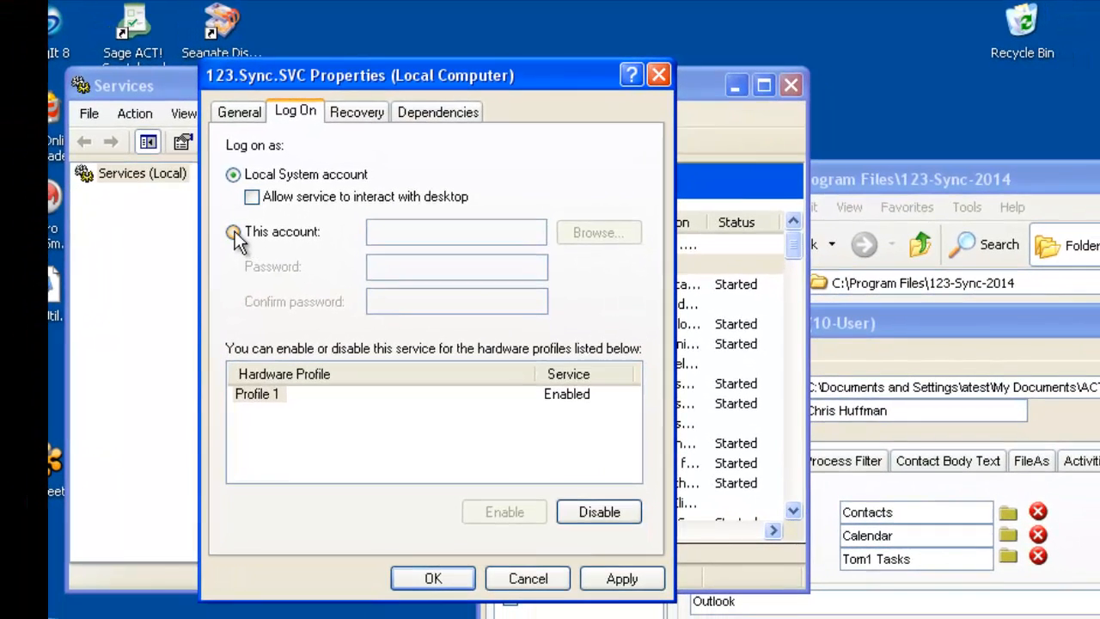
pyautogui.click(203, 254)
pyautogui.click(404, 230)
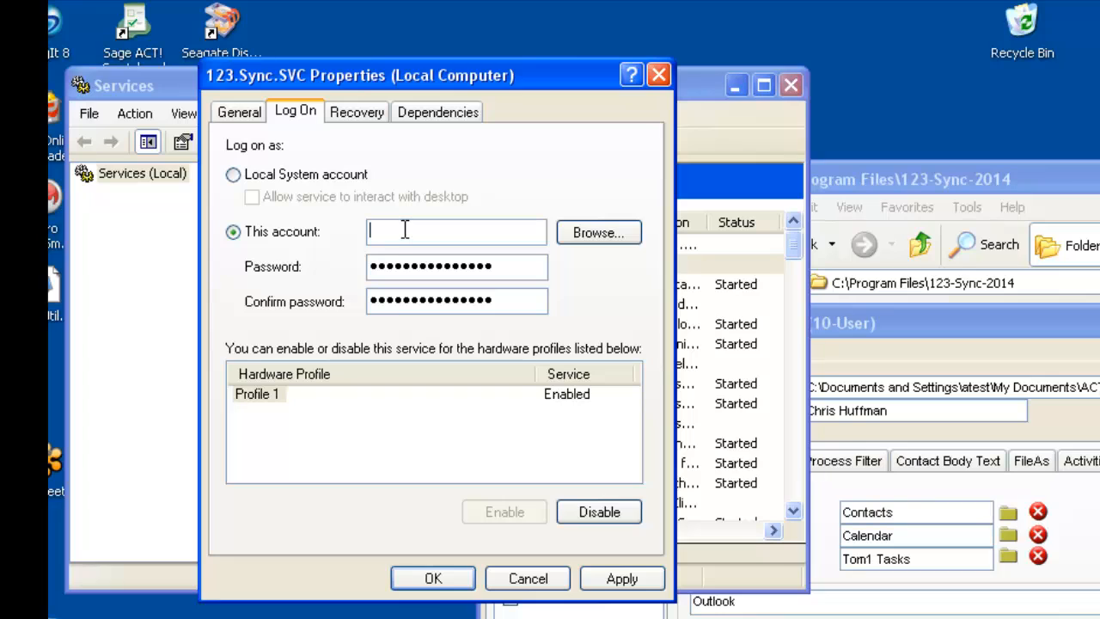
pyautogui.write('atest')
# Enter and confirm the account password for the service log-on, apply the settings, and start the 123.Sync.SVC service.
pyautogui.click(518, 265)
pyautogui.moveTo(518, 264); pyautogui.dragTo(271, 288)
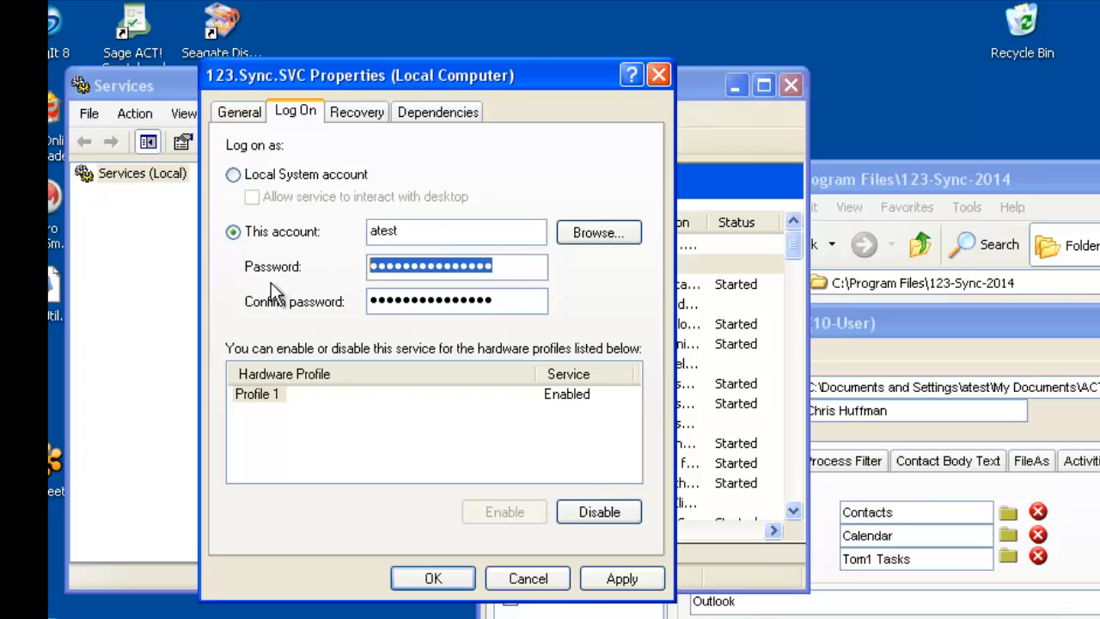
pyautogui.write('•••')
pyautogui.moveTo(531, 300); pyautogui.dragTo(215, 313)
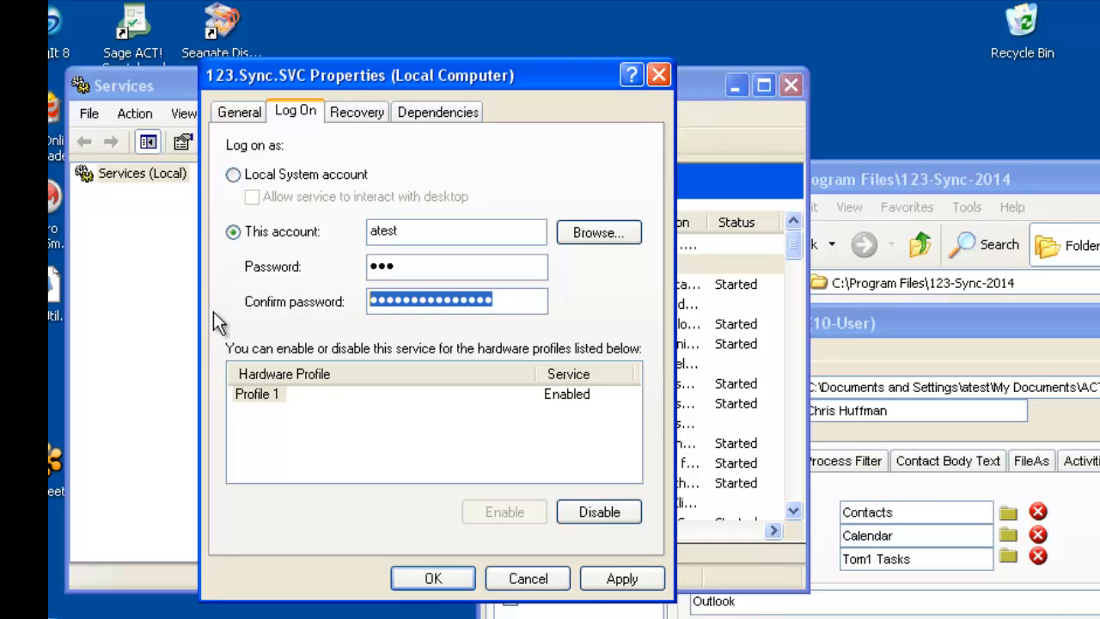
pyautogui.write('•••')
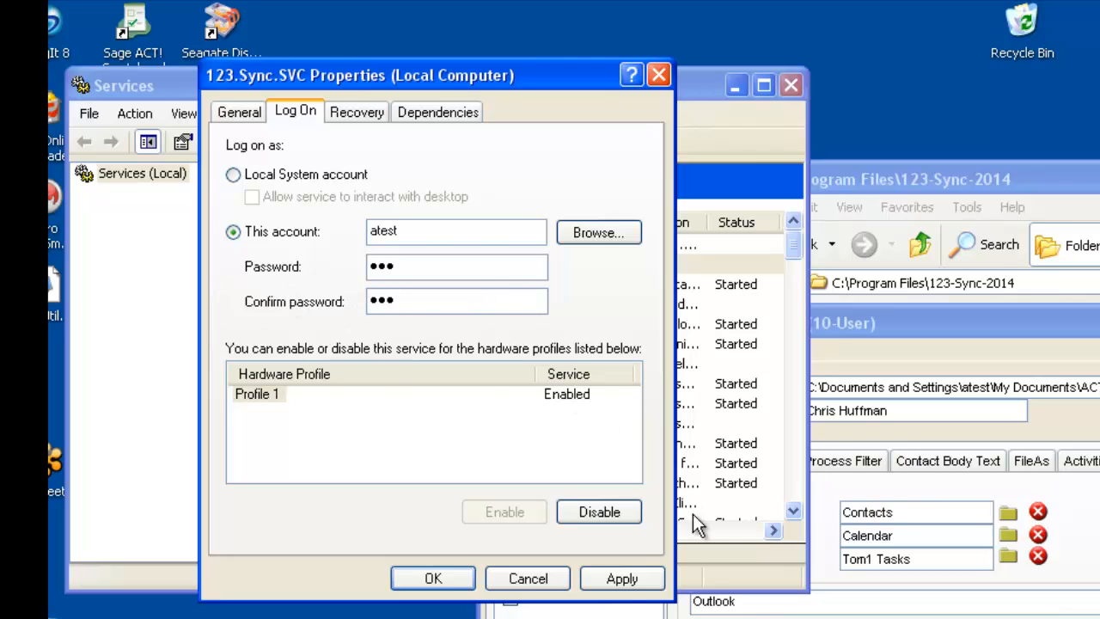
pyautogui.click(628, 578)
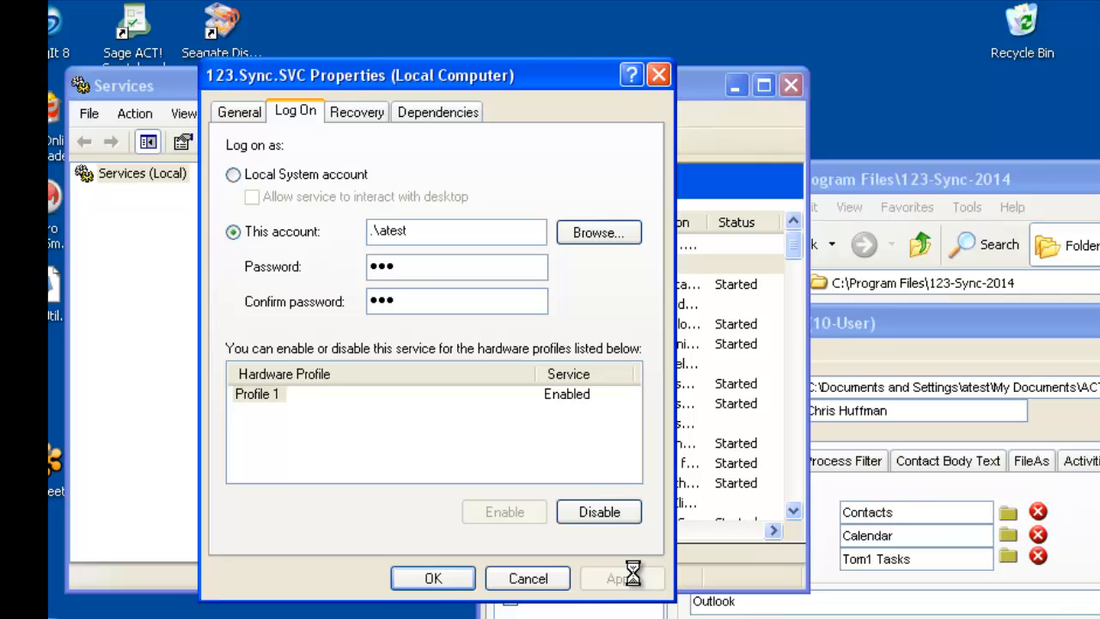
pyautogui.click(433, 578)
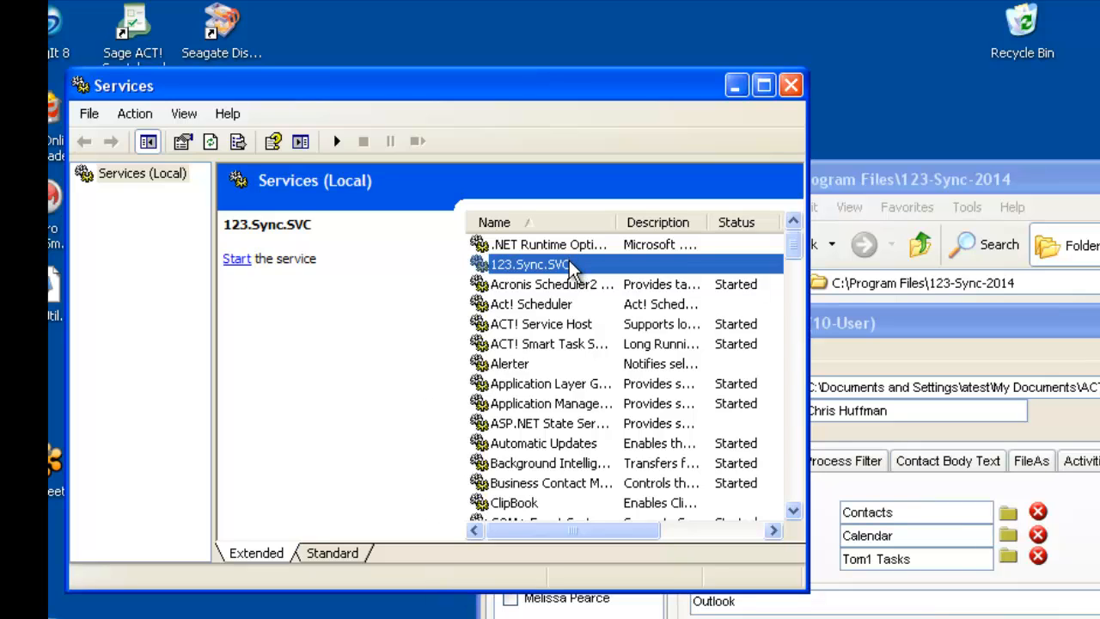
pyautogui.click(237, 259)
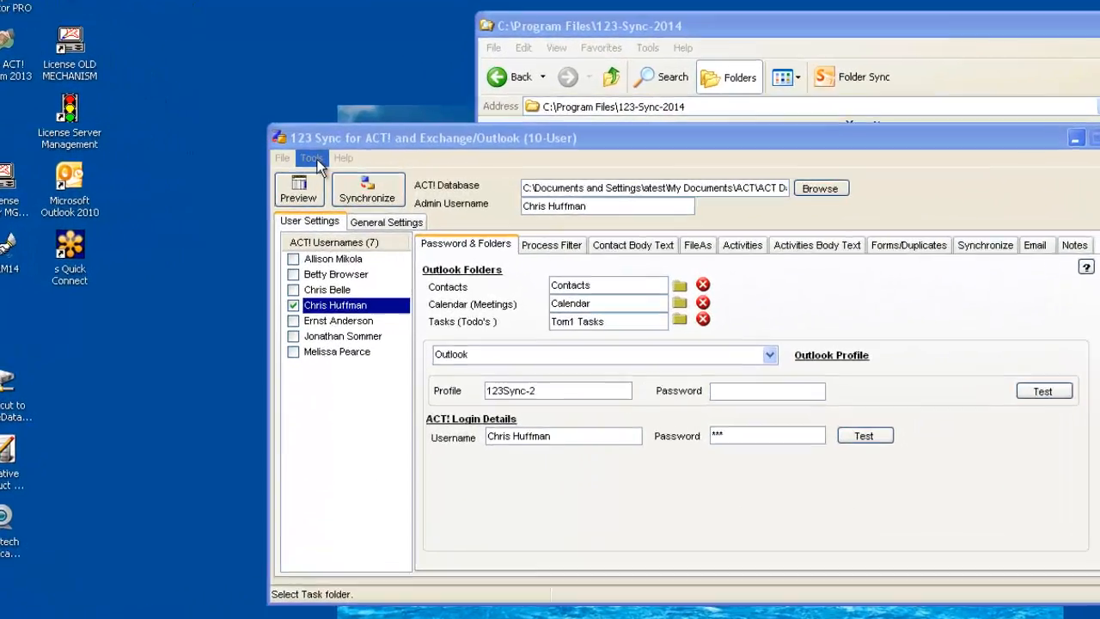
# Review the services log from 123 Sync's background timing and log settings, and close both windows.
pyautogui.click(334, 166)
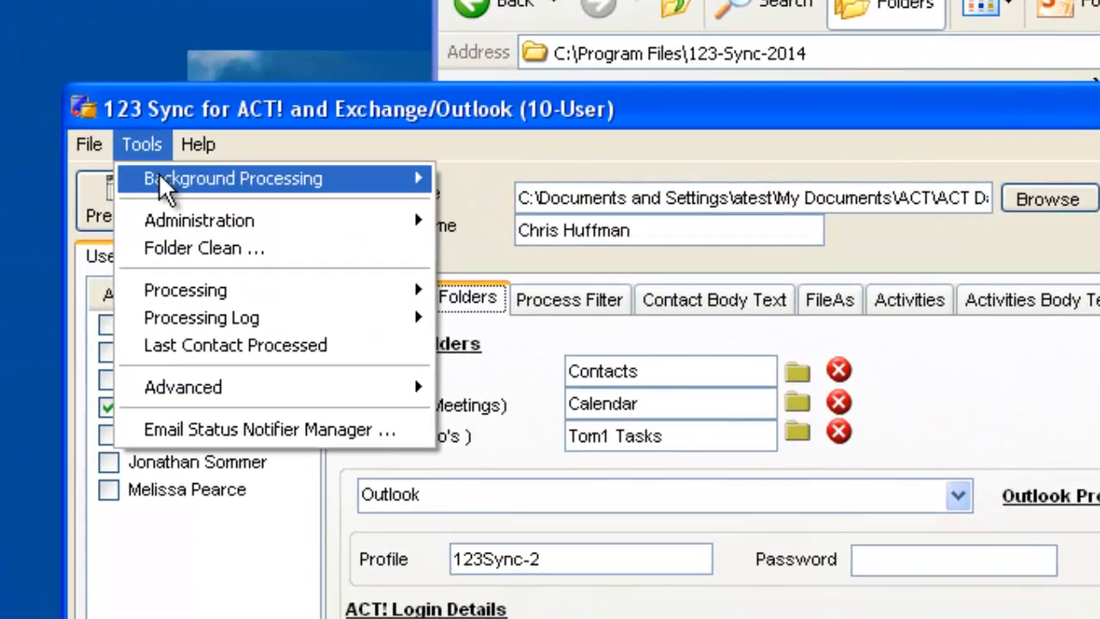
pyautogui.moveTo(238, 178)
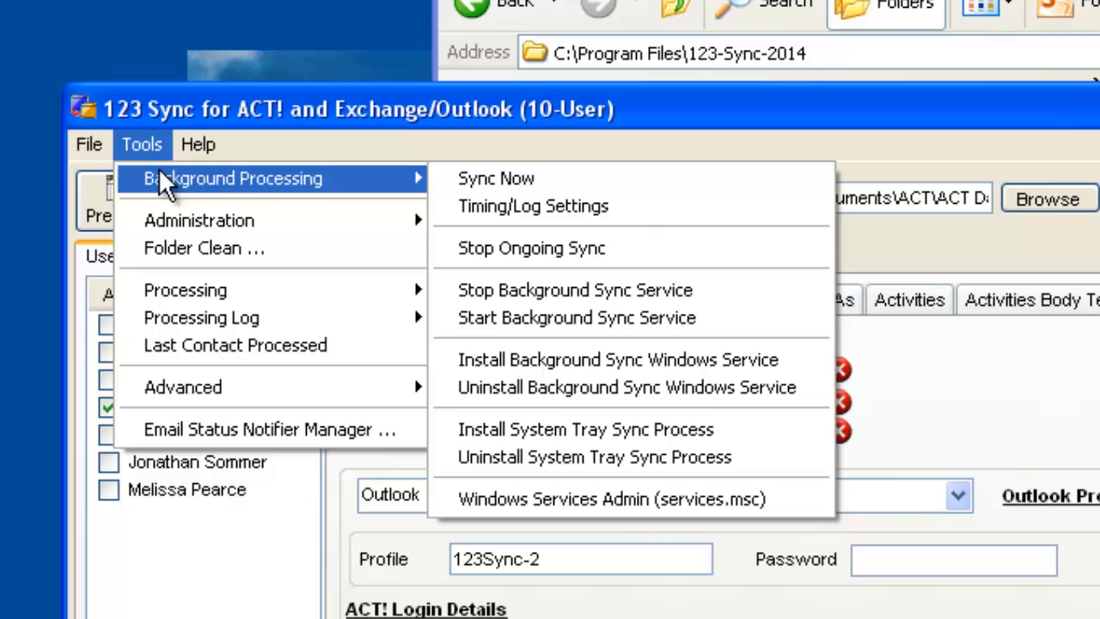
pyautogui.click(576, 209)
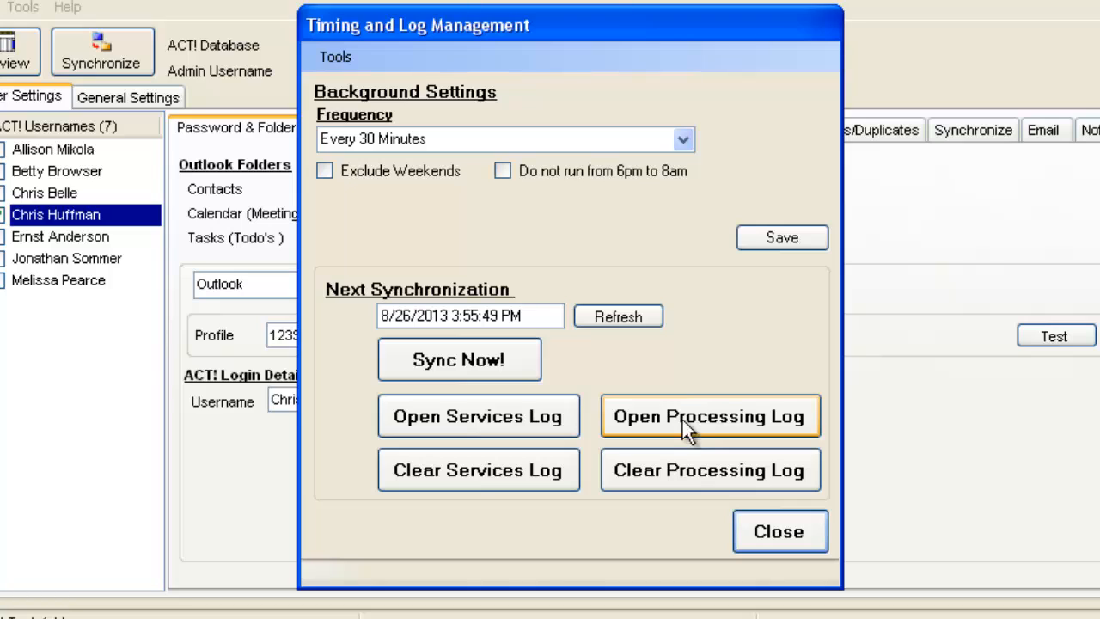
pyautogui.click(435, 419)
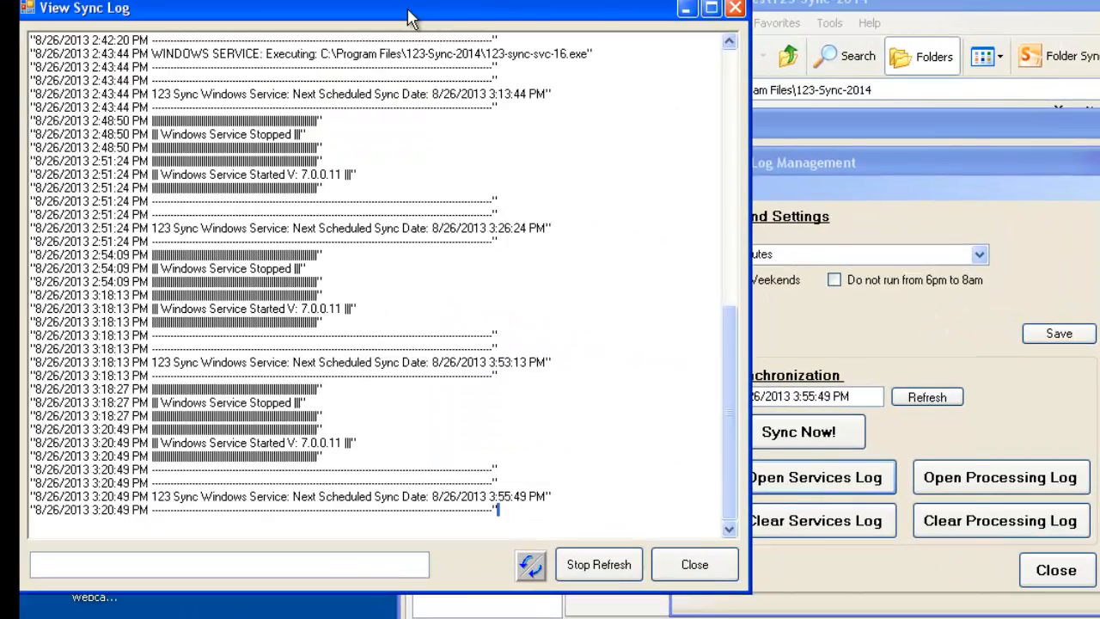
pyautogui.moveTo(408, 11); pyautogui.dragTo(796, 13)
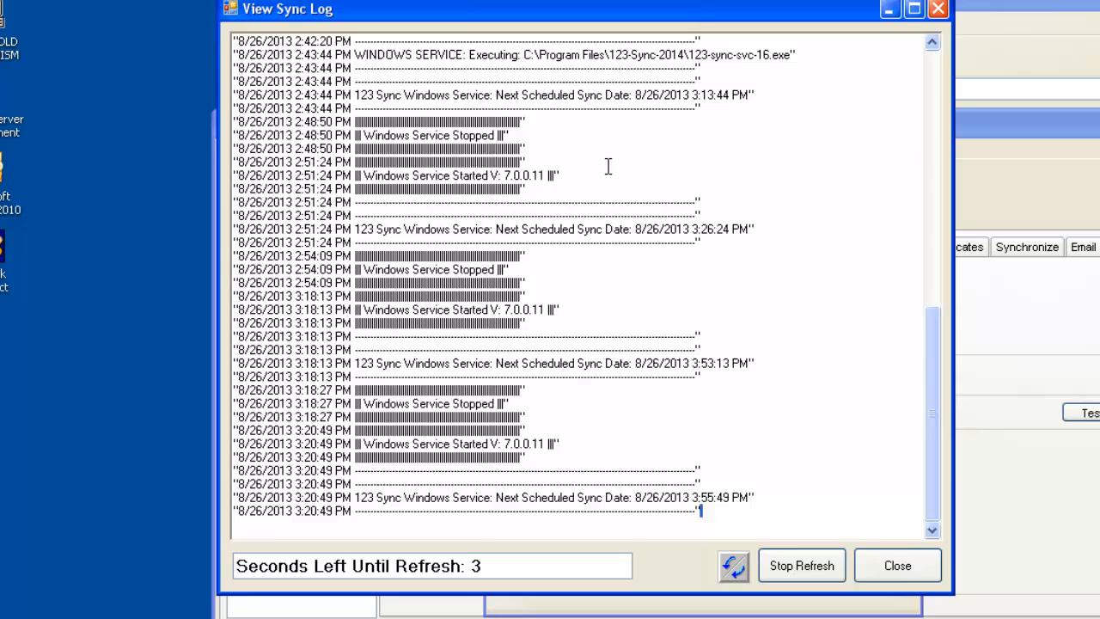
pyautogui.click(877, 567)
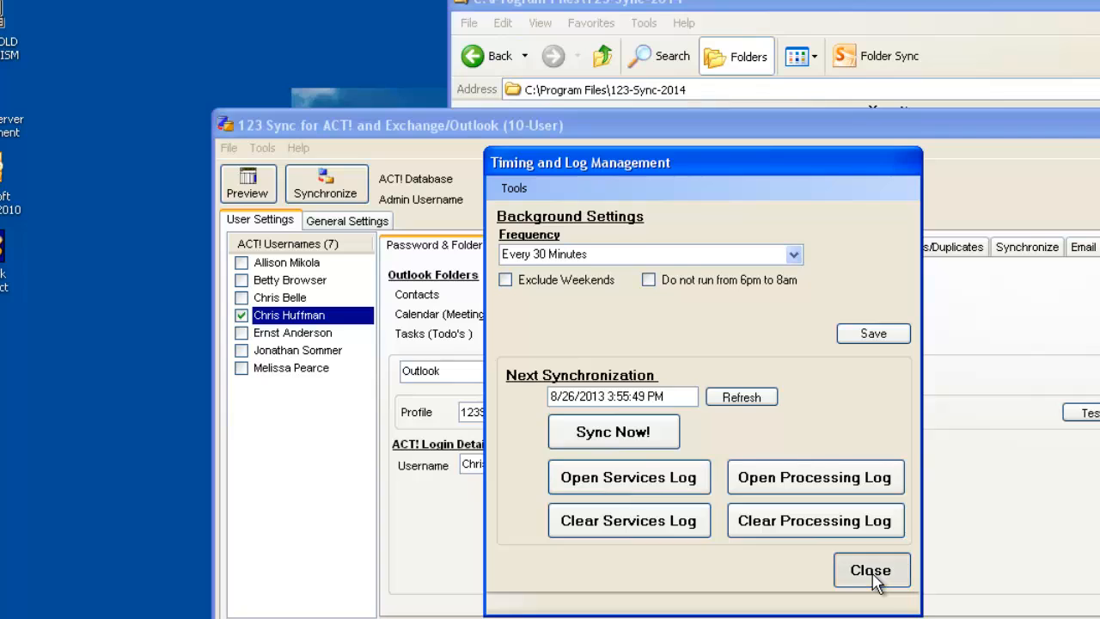
pyautogui.click(871, 571)
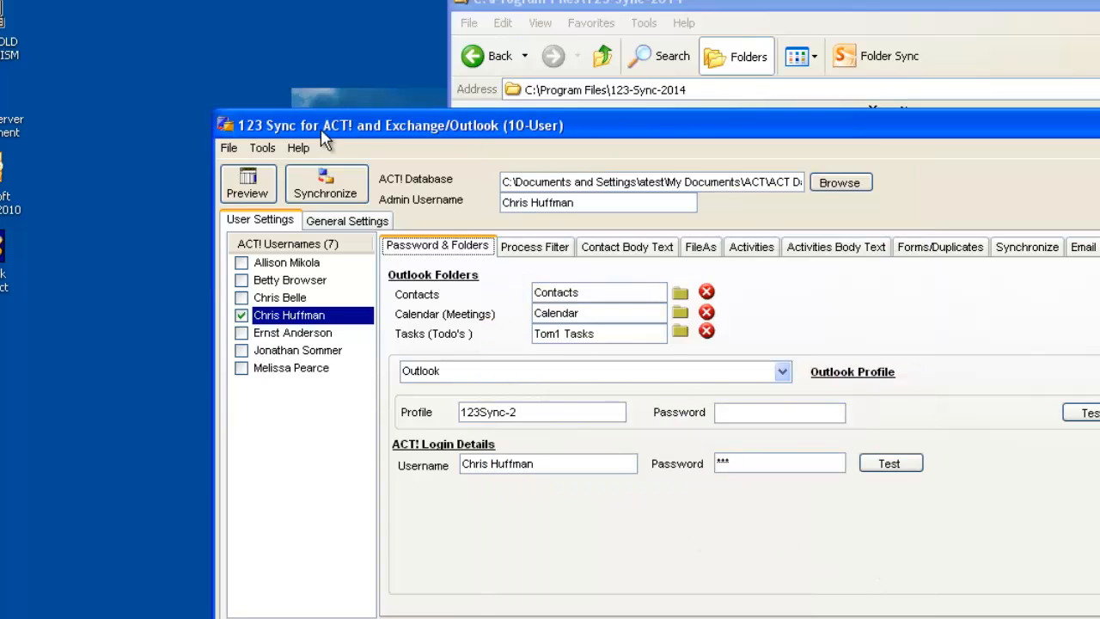
# Uninstall the Background Sync Windows Service from 123 Sync and dismiss the message.
pyautogui.click(262, 147)
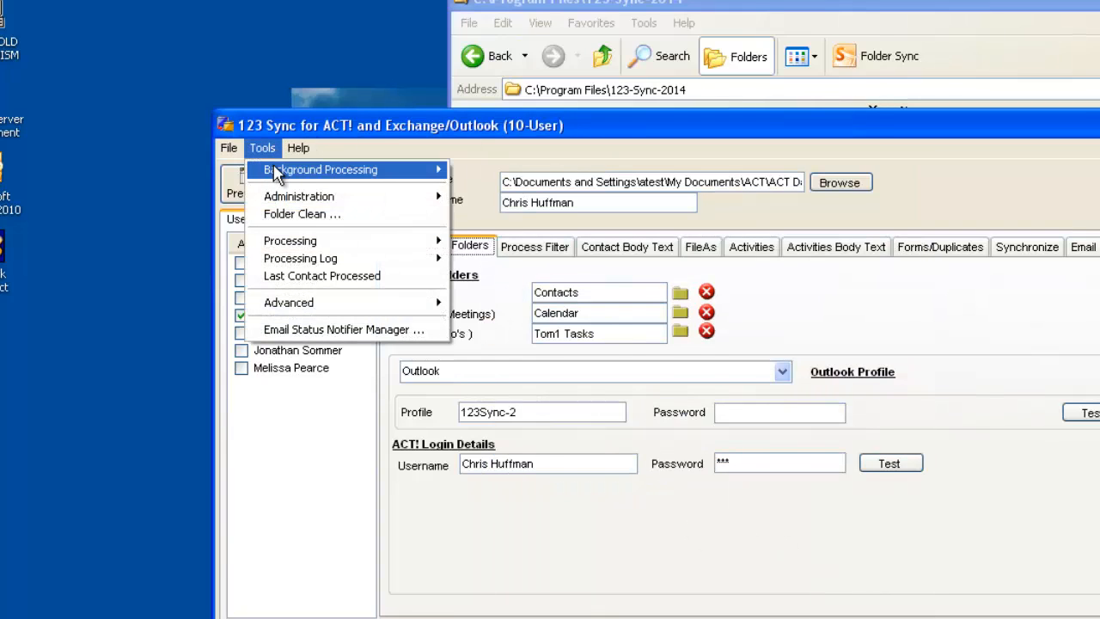
pyautogui.moveTo(275, 172)
pyautogui.click(524, 305)
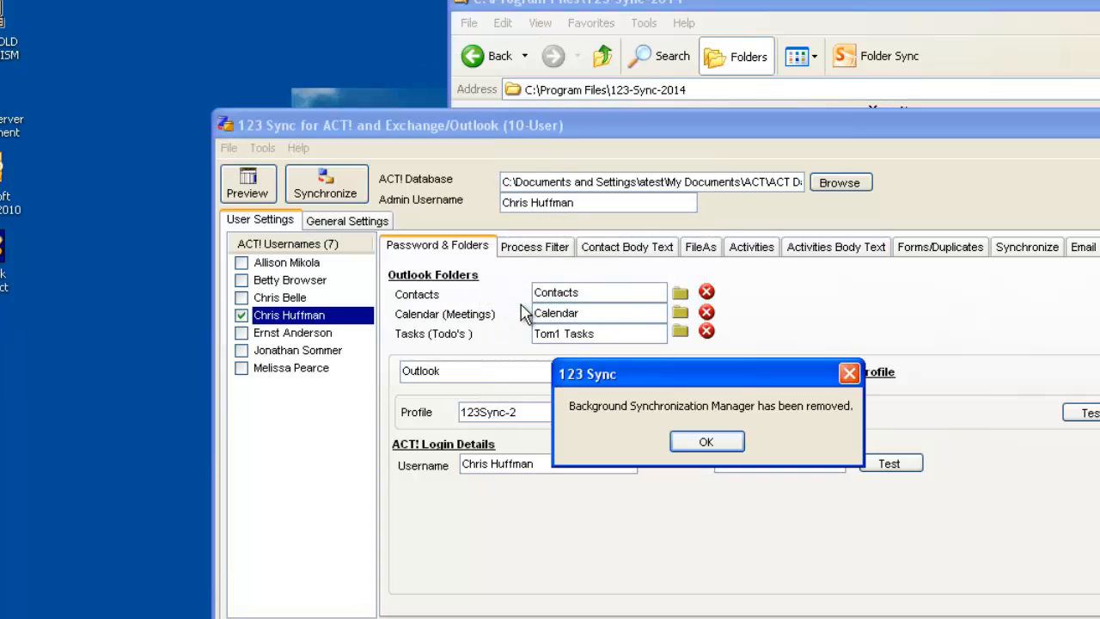
pyautogui.click(705, 442)
pyautogui.click(703, 442)
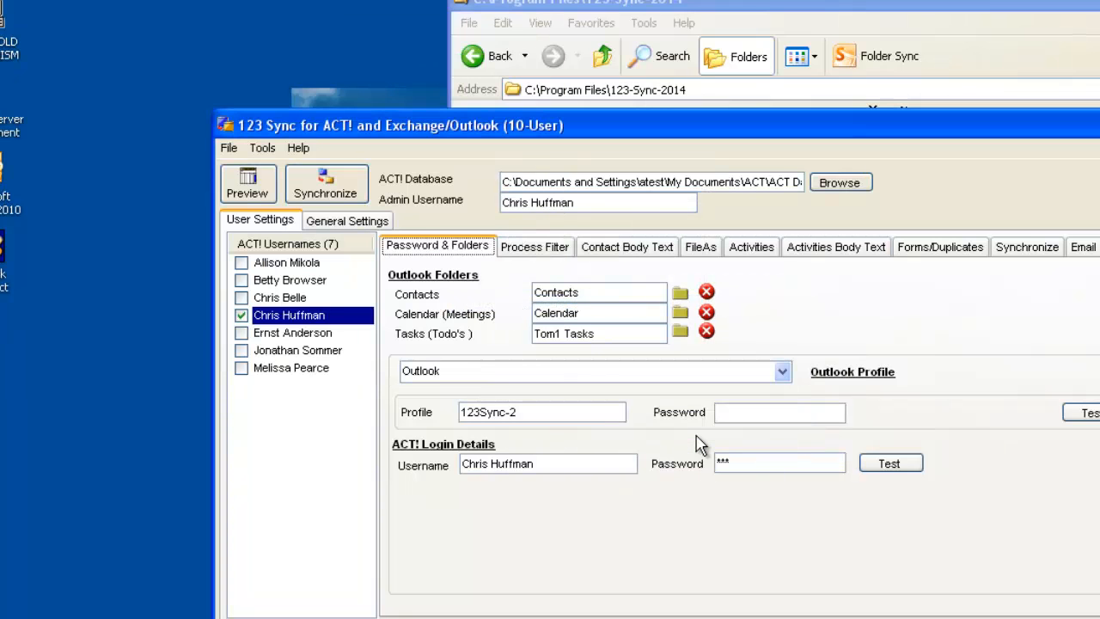
# Install the Background Sync Windows Service from 123 Sync, entering the user password for the QUAD1\atest account.
pyautogui.click(261, 155)
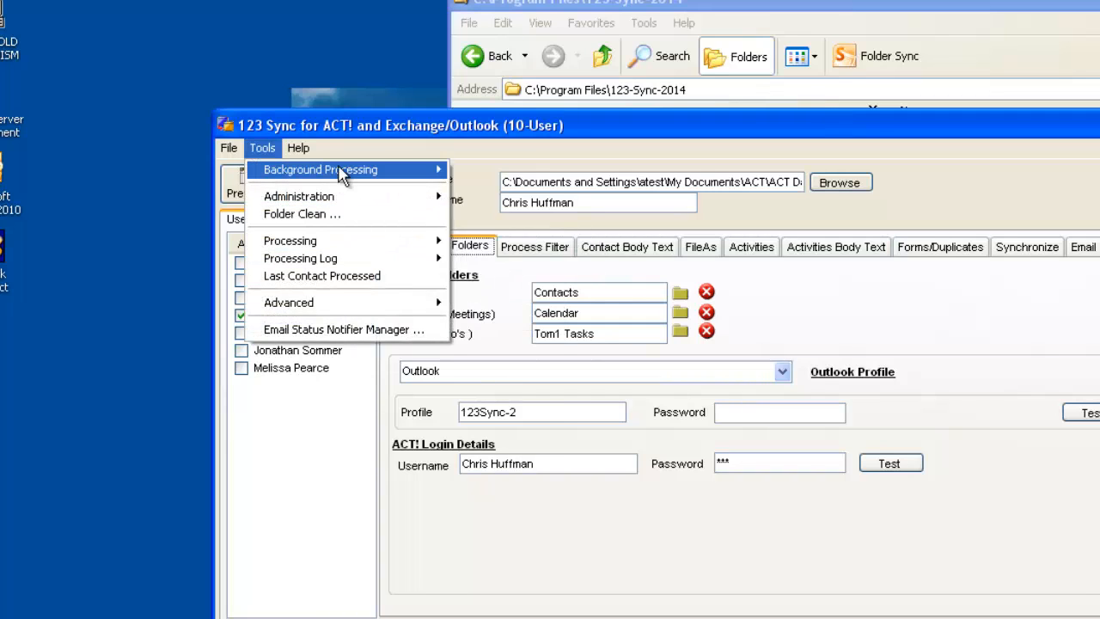
pyautogui.moveTo(338, 168)
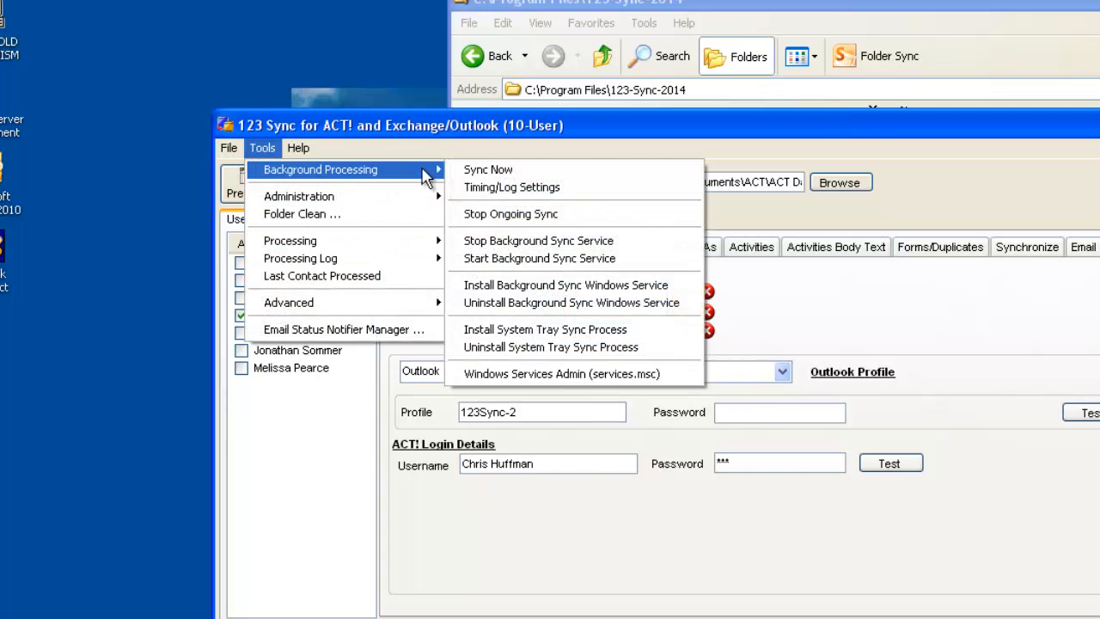
pyautogui.click(612, 286)
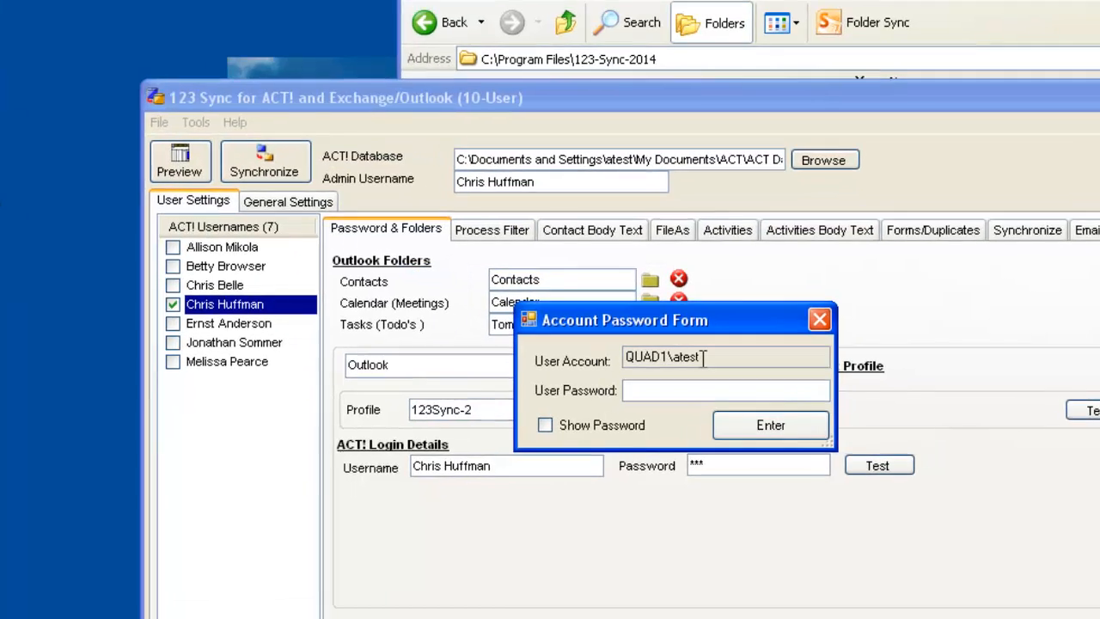
pyautogui.moveTo(730, 362); pyautogui.dragTo(655, 363)
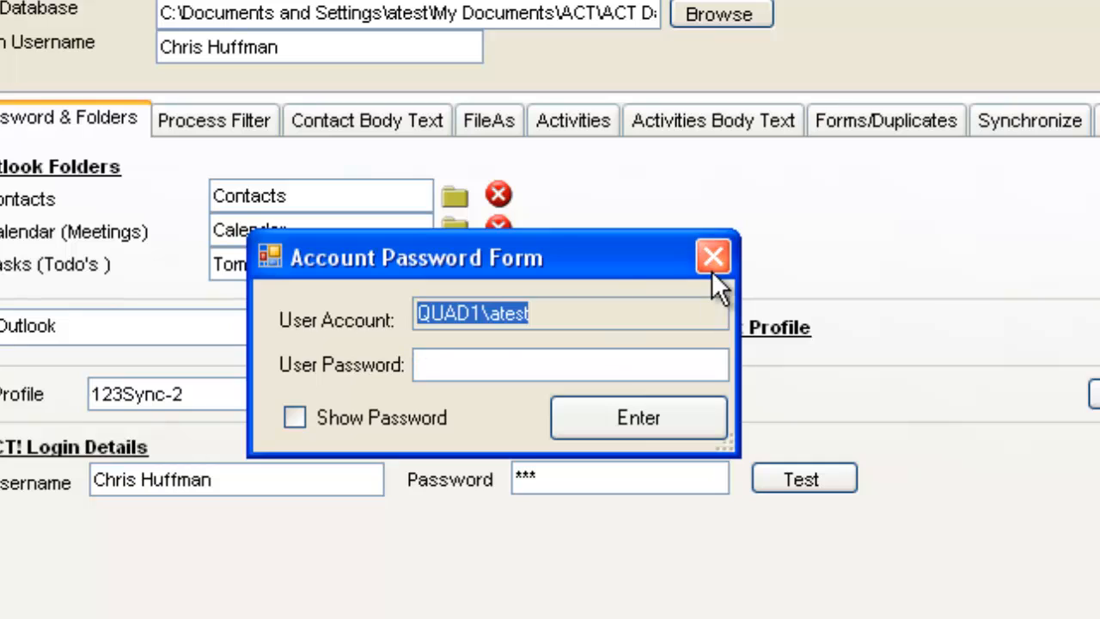
pyautogui.click(569, 318)
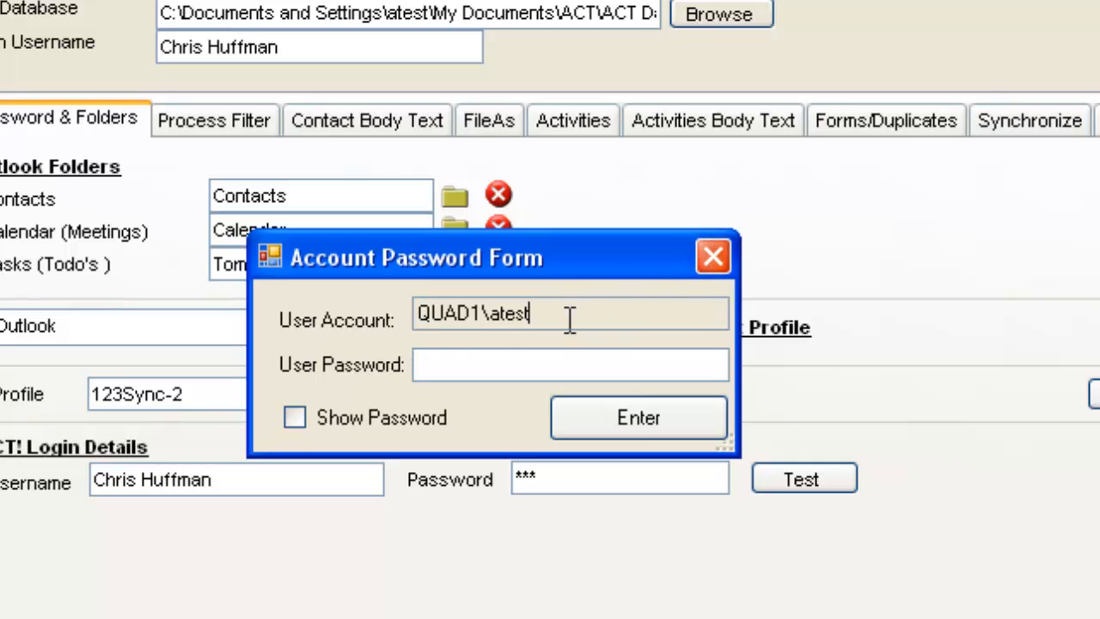
pyautogui.moveTo(569, 318); pyautogui.dragTo(405, 317)
pyautogui.click(425, 369)
pyautogui.write('***')
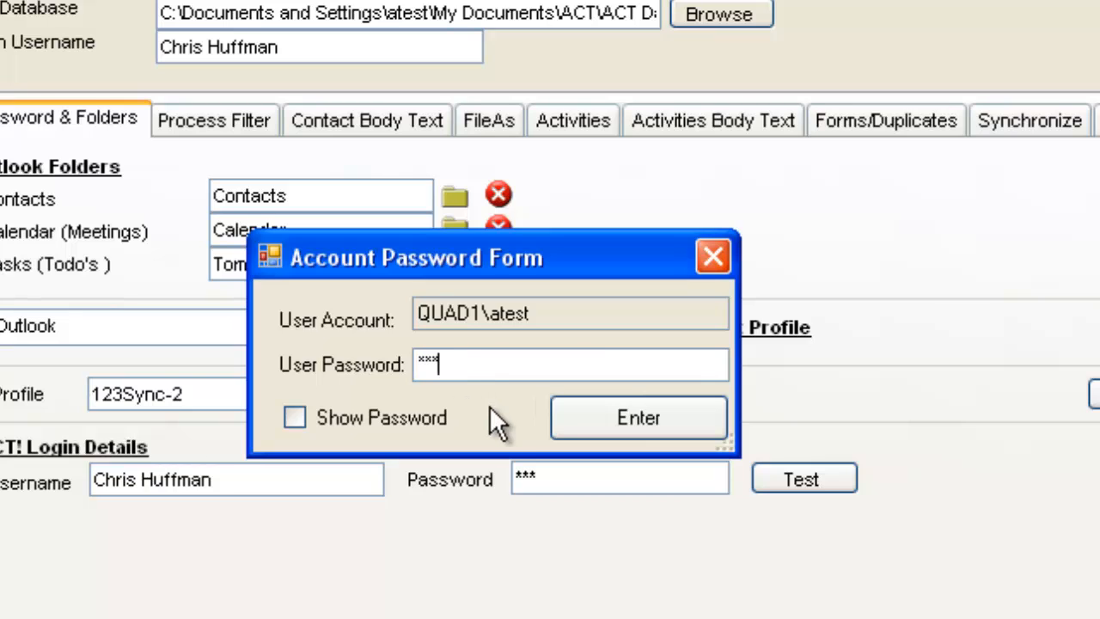
pyautogui.click(642, 418)
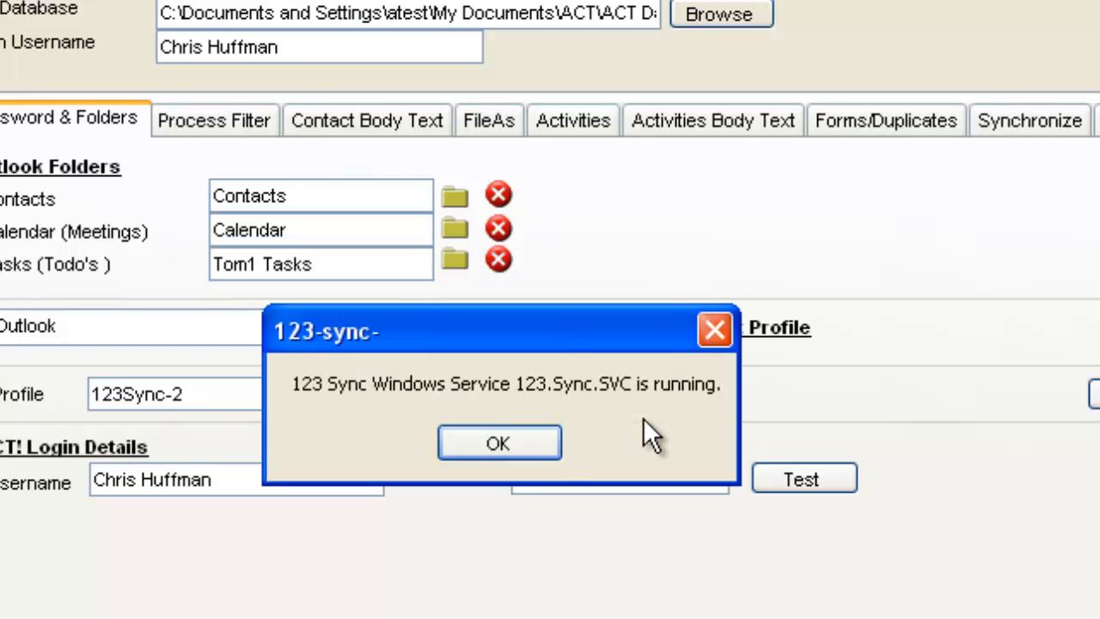
pyautogui.click(535, 440)
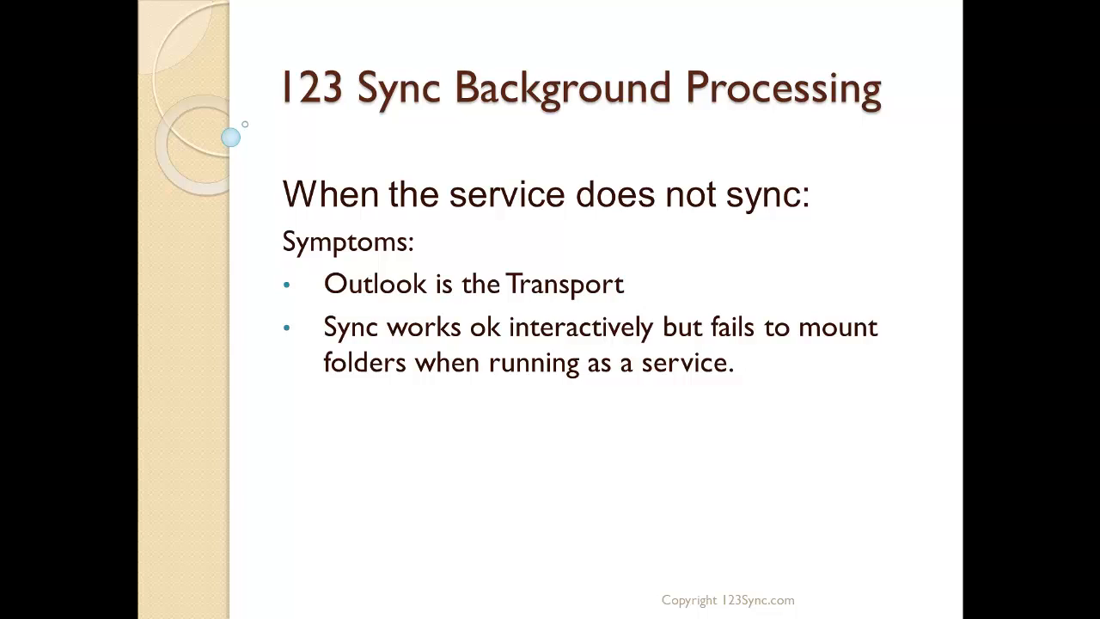
pyautogui.press('Right')
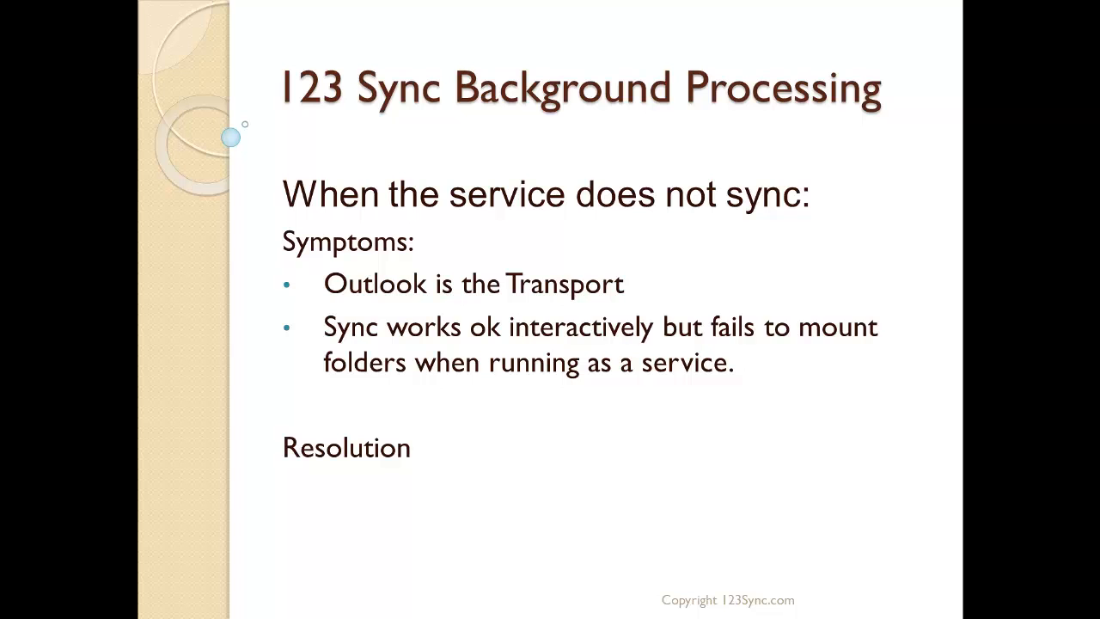
pyautogui.press('Right')
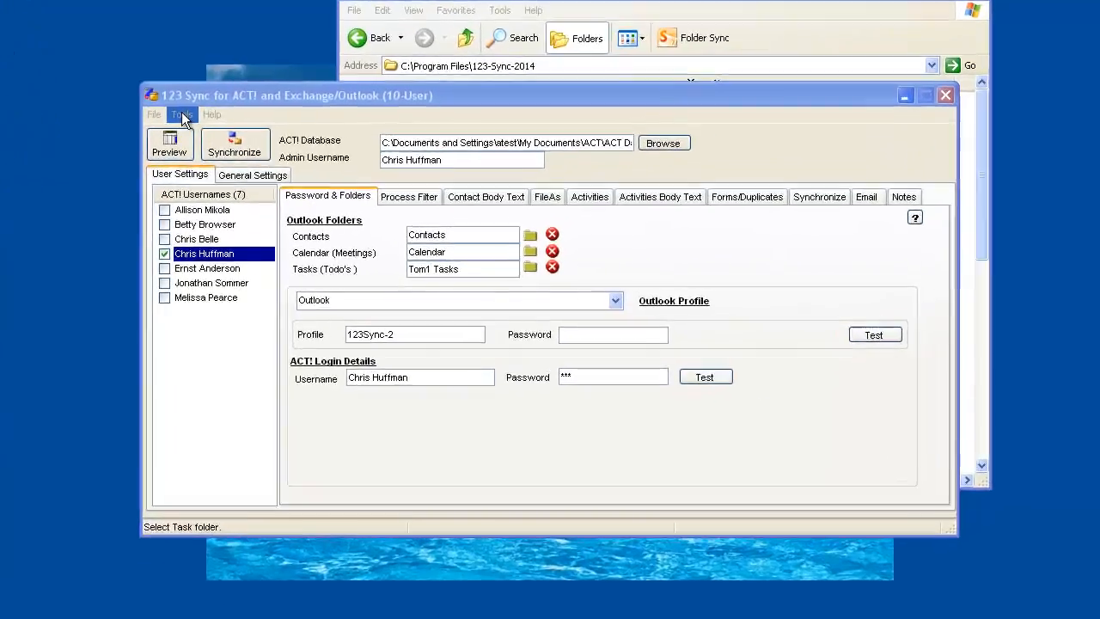
# Uninstall the Background Sync Windows Service from 123 Sync and dismiss both messages.
pyautogui.click(181, 117)
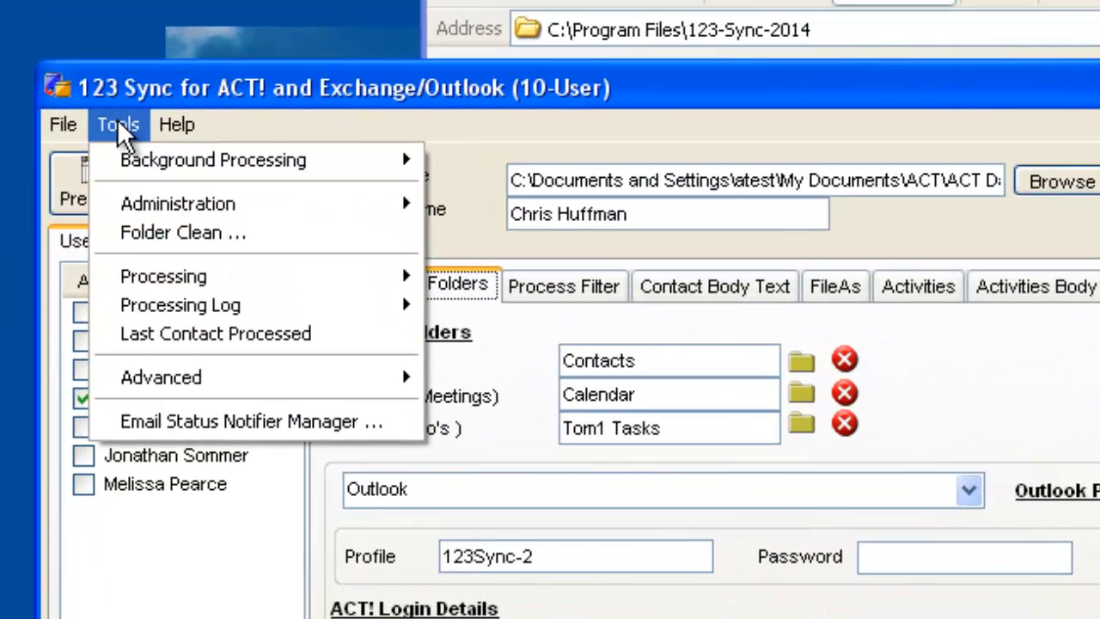
pyautogui.moveTo(190, 136)
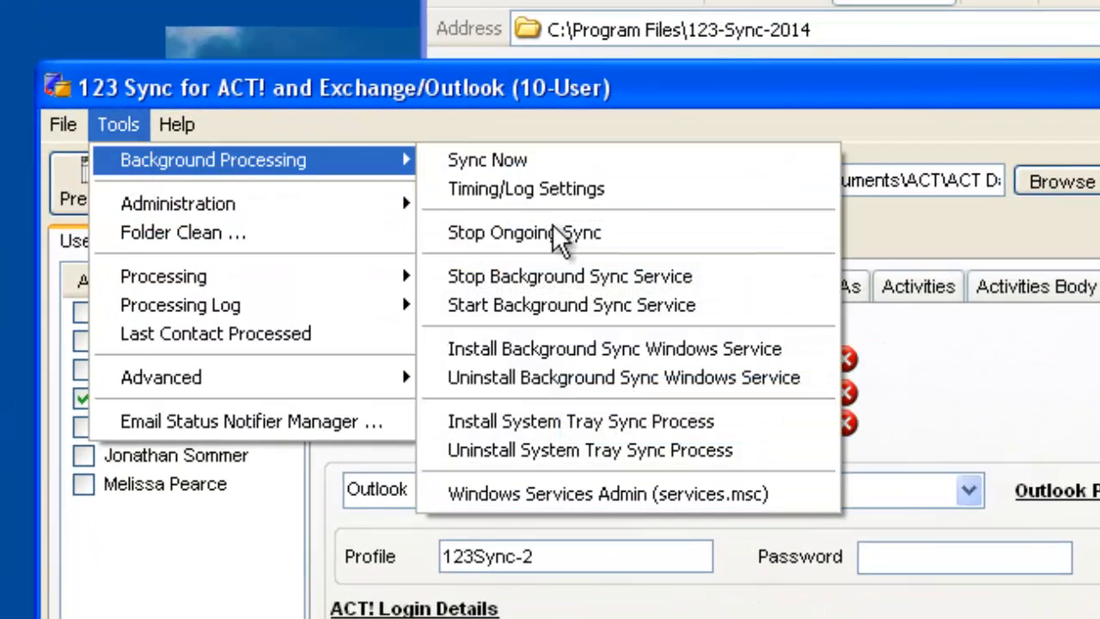
pyautogui.click(585, 375)
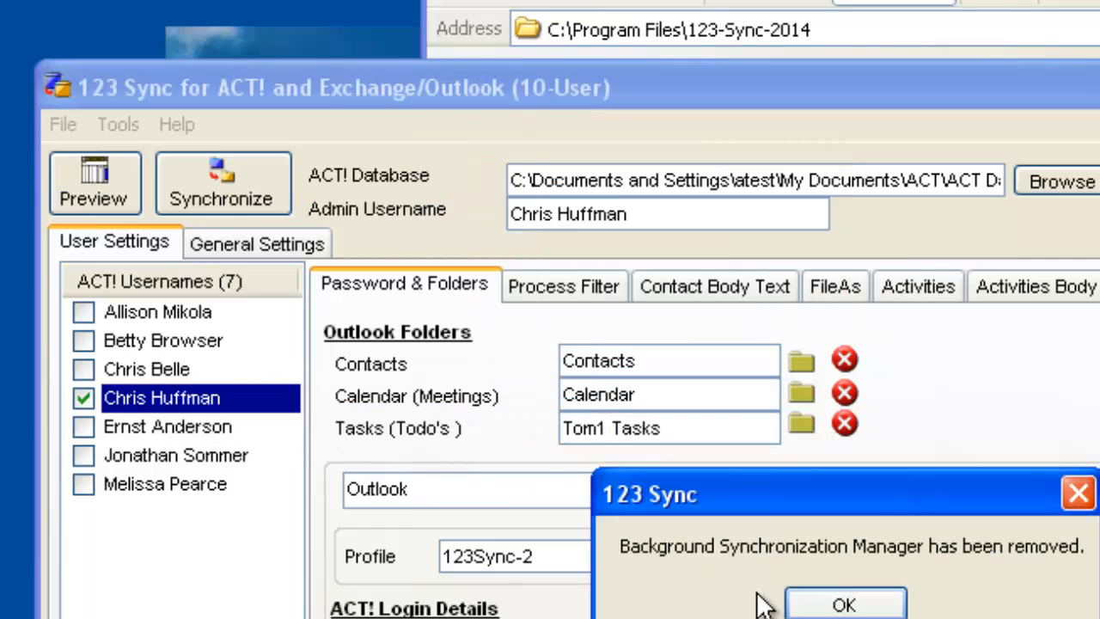
pyautogui.click(834, 604)
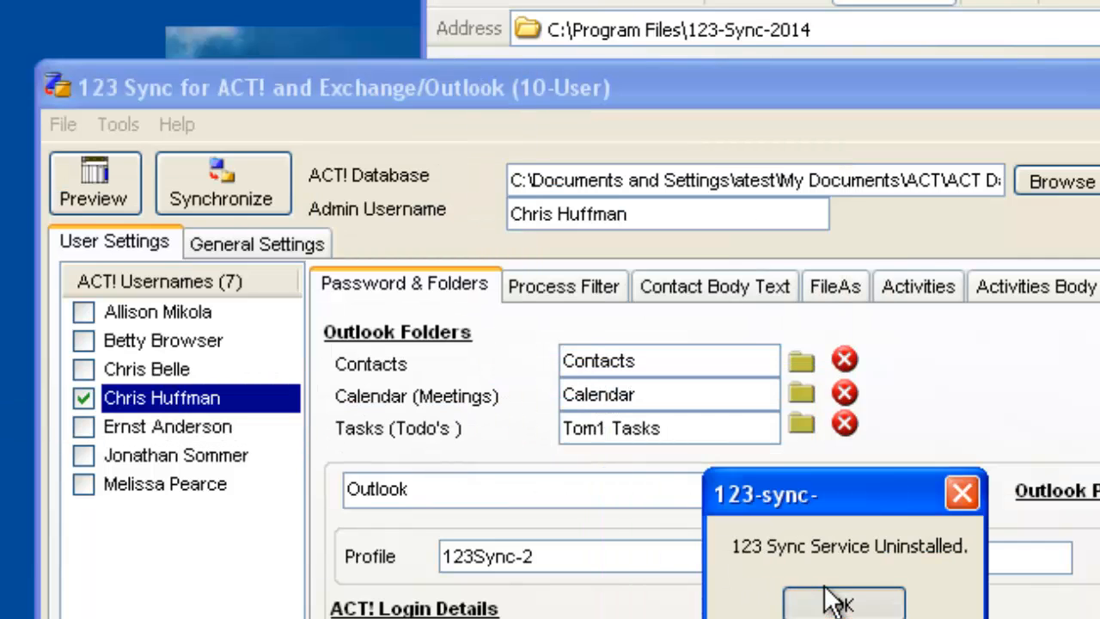
pyautogui.click(831, 603)
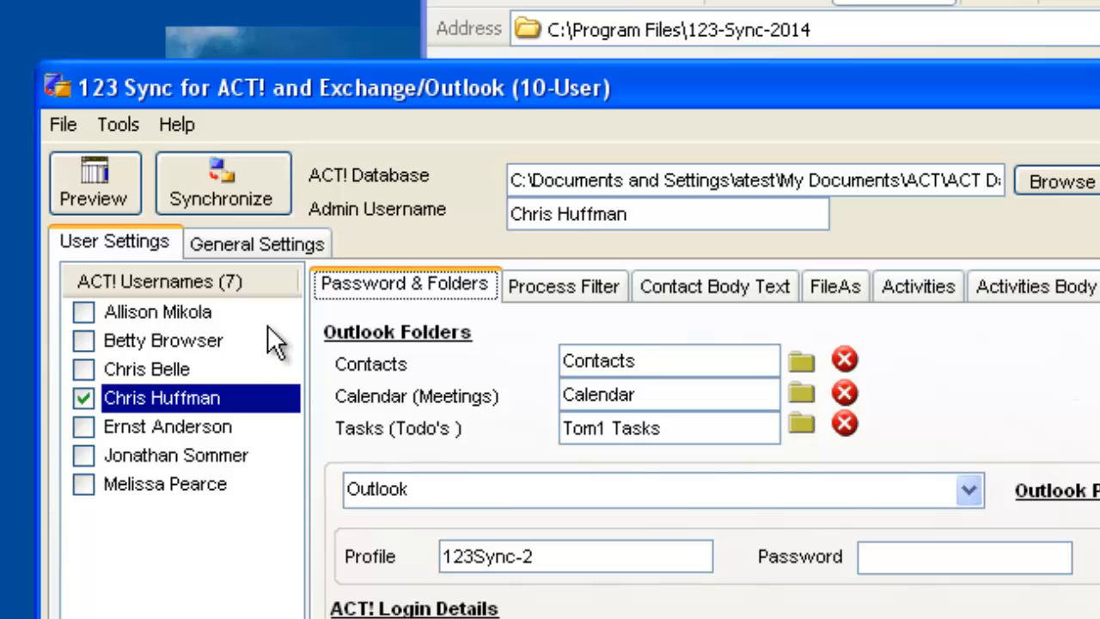
# Install the System Tray Sync Process in 123 Sync, save its frequency as Every 30 Minutes, and dismiss the message.
pyautogui.click(125, 127)
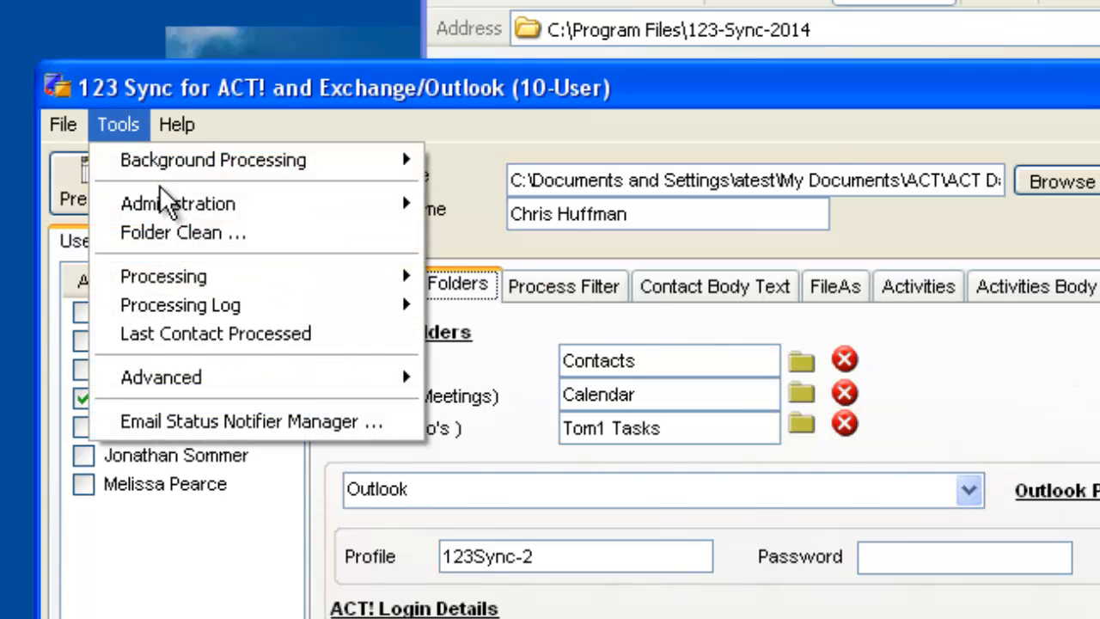
pyautogui.moveTo(162, 171)
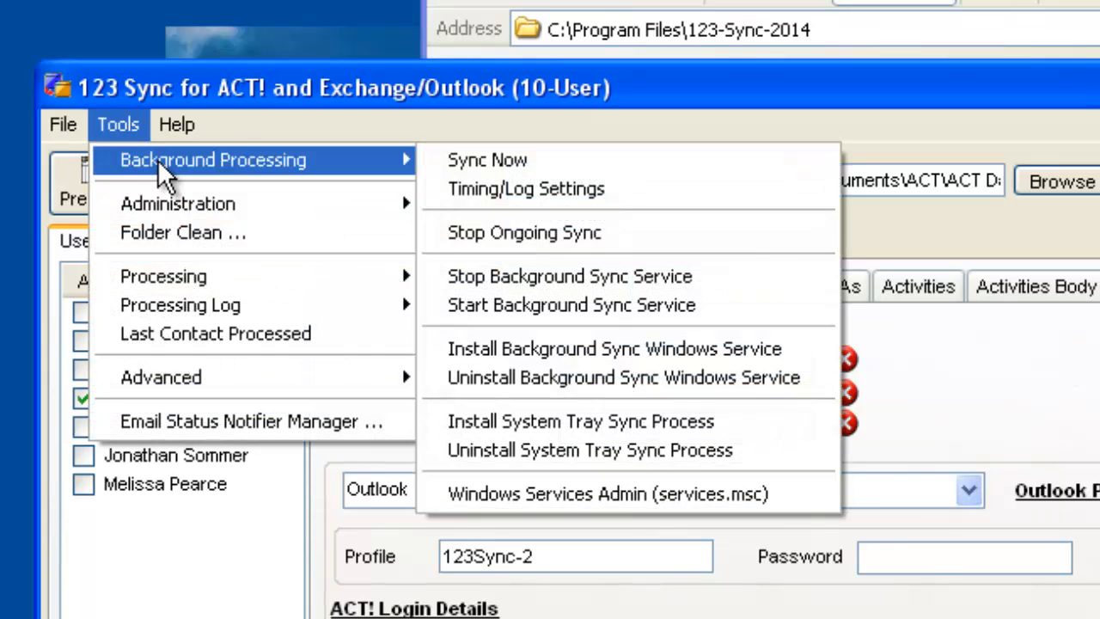
pyautogui.click(584, 423)
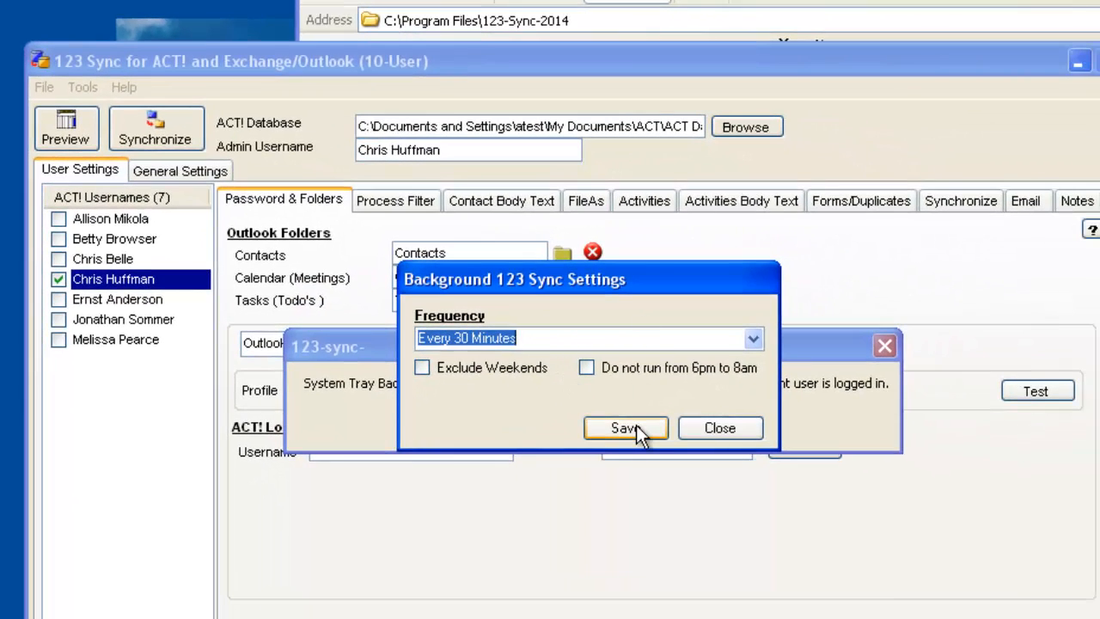
pyautogui.click(636, 424)
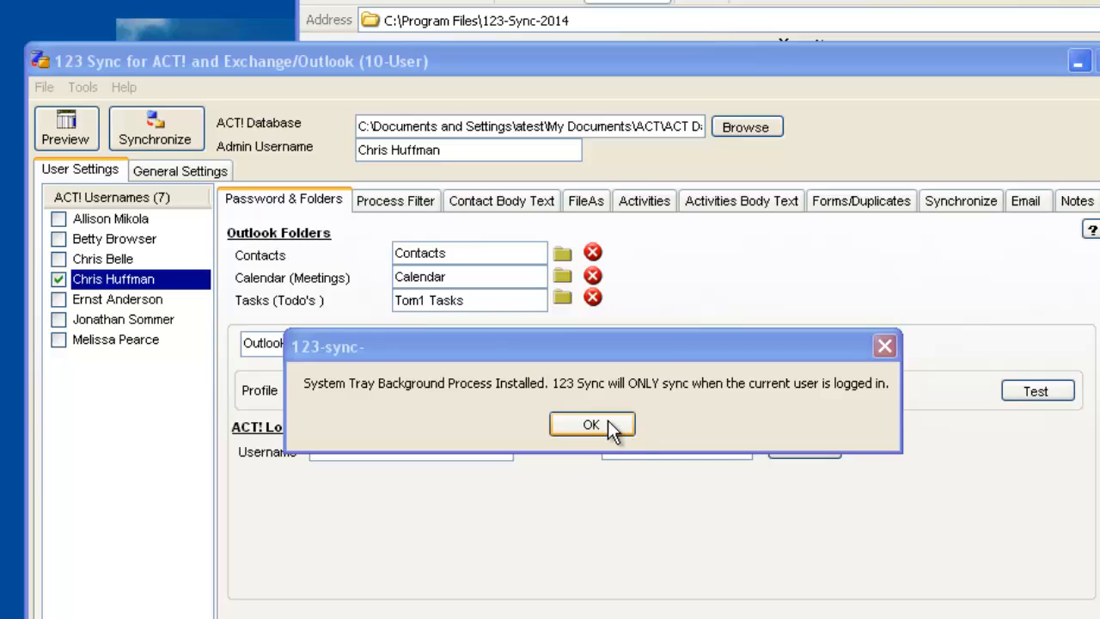
pyautogui.click(607, 423)
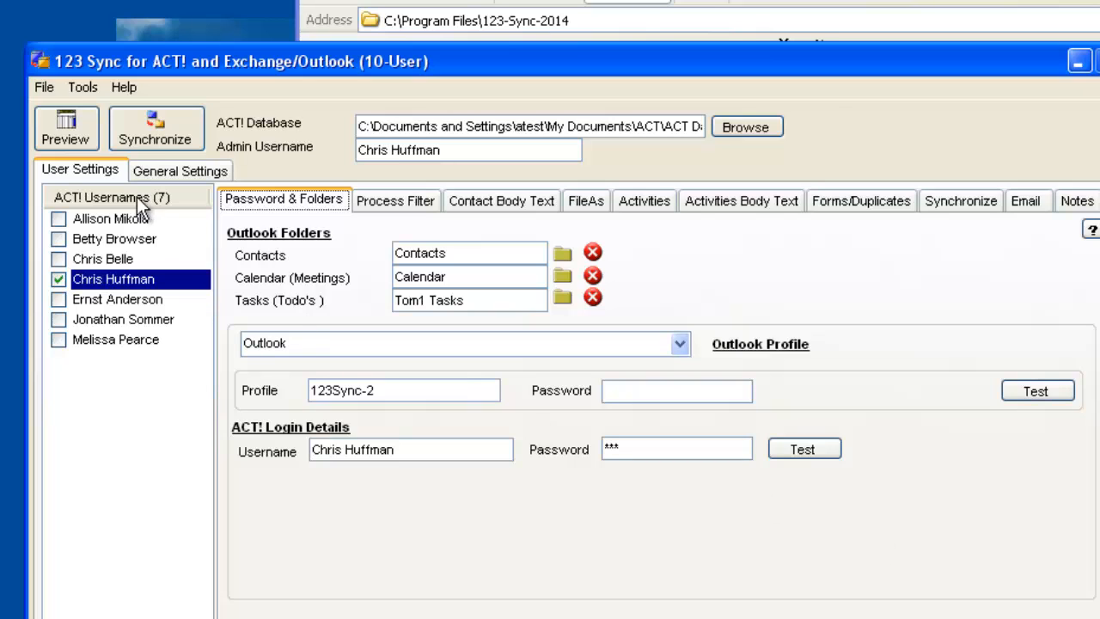
# Check the advanced setting Run 123 Sync from System Tray, and view the sync schedule and commands of the 123 Sync tray icon.
pyautogui.click(82, 88)
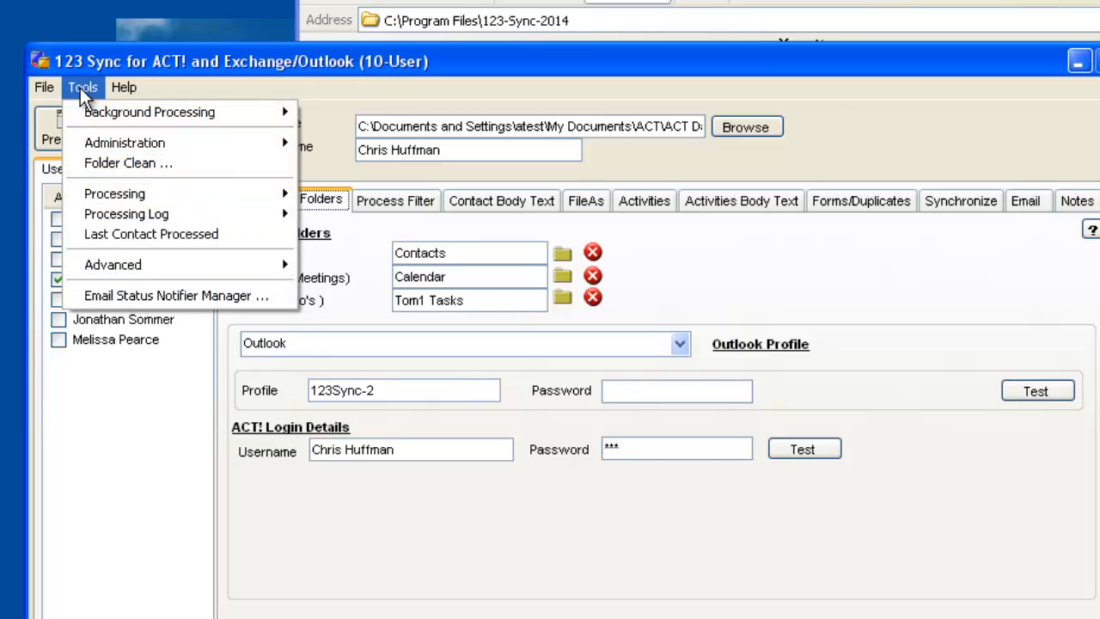
pyautogui.moveTo(148, 262)
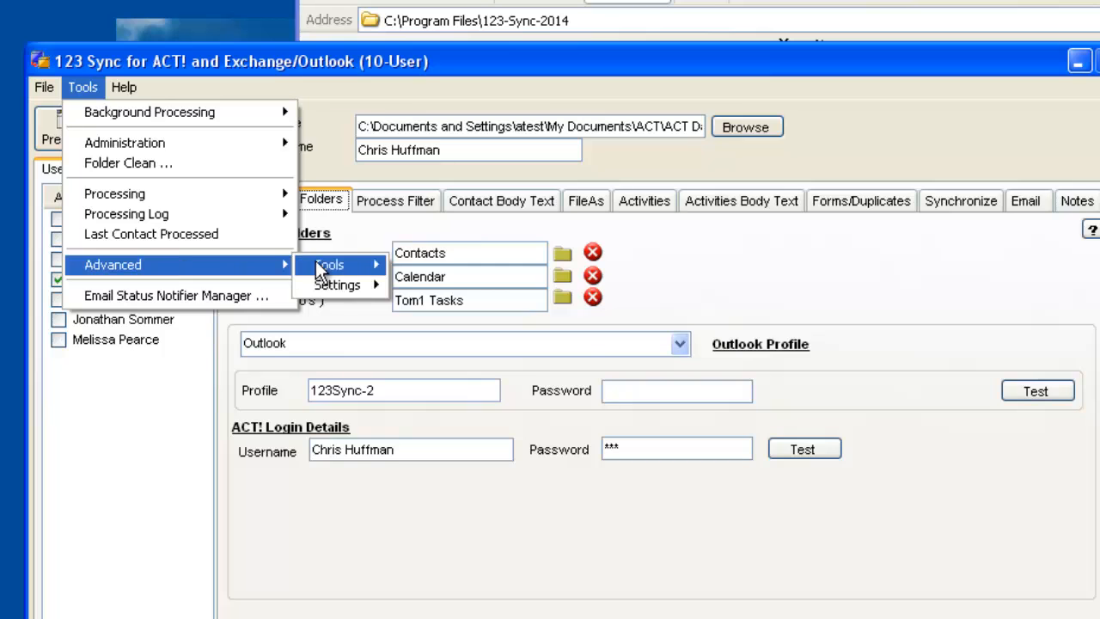
pyautogui.moveTo(343, 284)
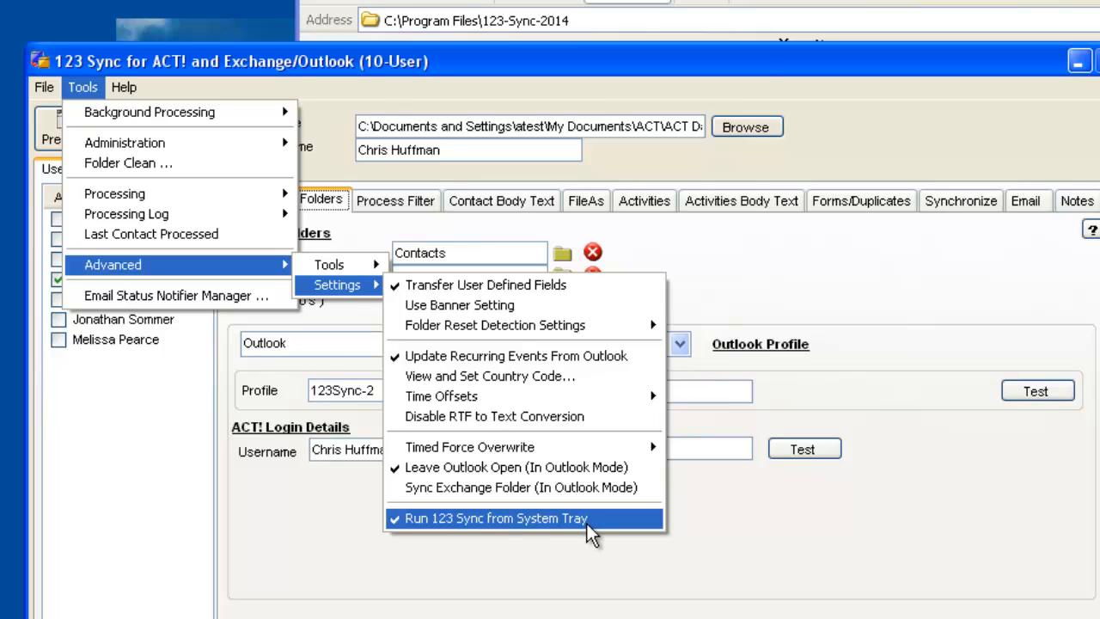
pyautogui.click(642, 569)
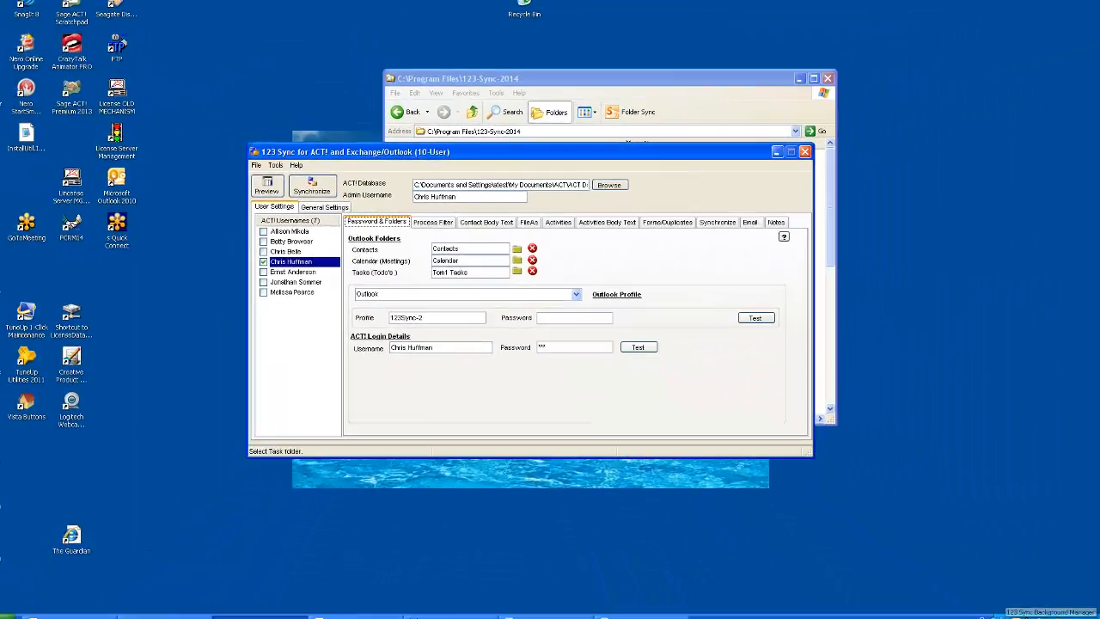
pyautogui.rightClick(1008, 614)
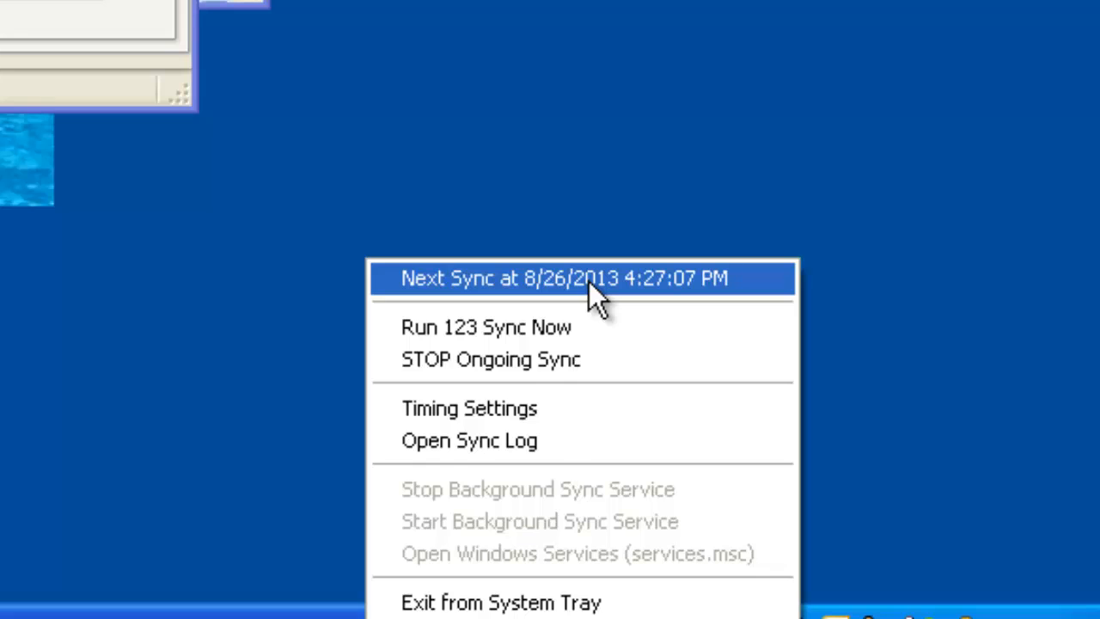
pyautogui.click(582, 153)
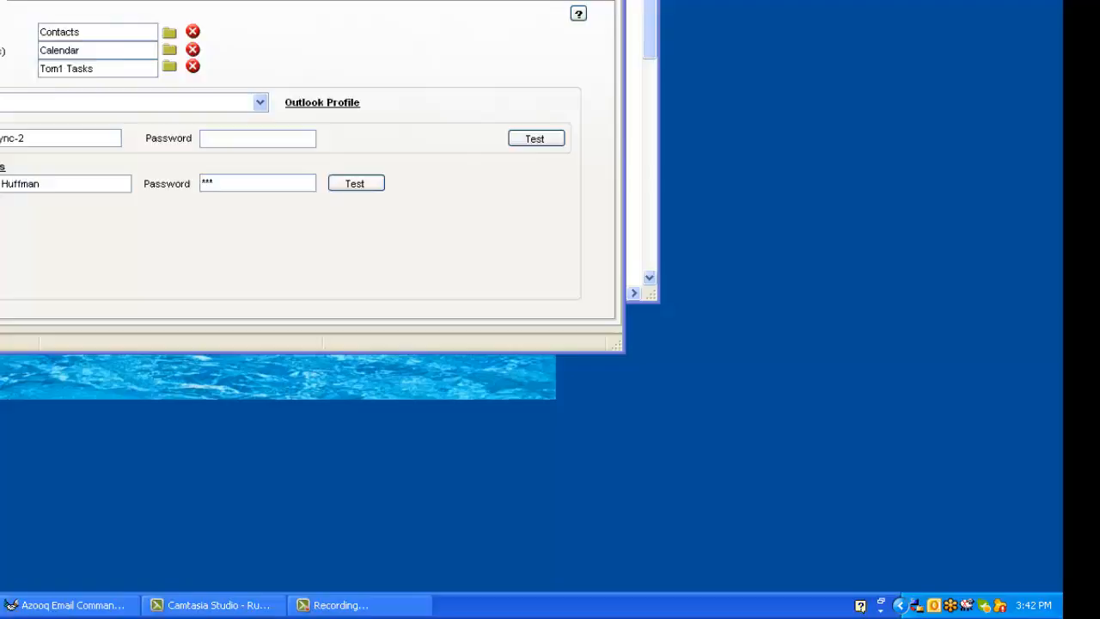
# Check the Windows Startup programs for the 123-Sync-Background entry.
pyautogui.click(76, 608)
pyautogui.moveTo(78, 570)
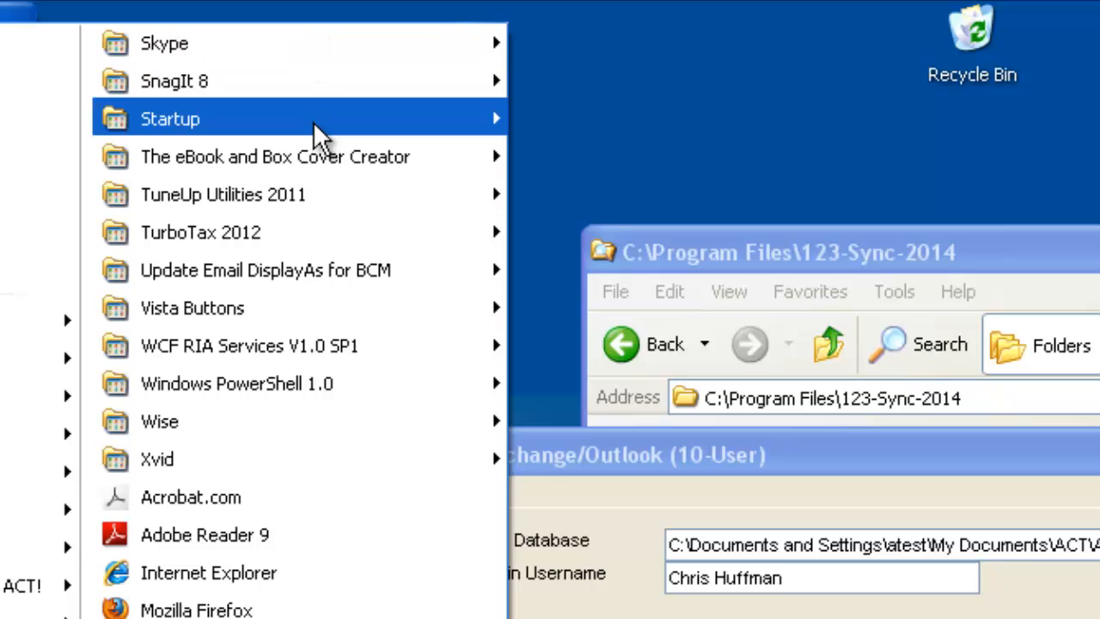
pyautogui.moveTo(313, 121)
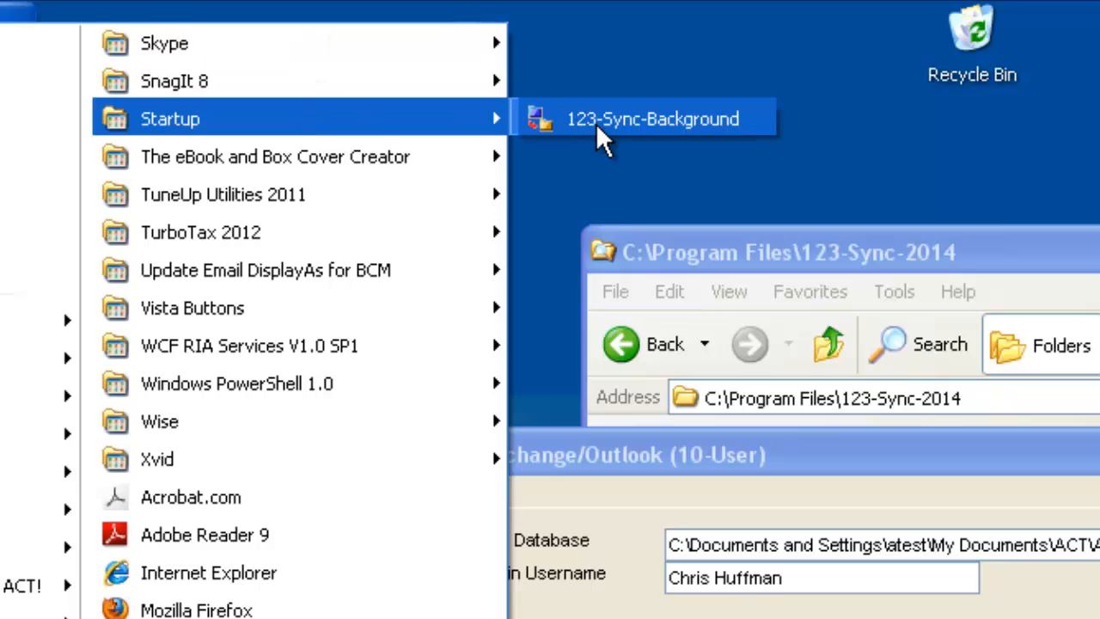